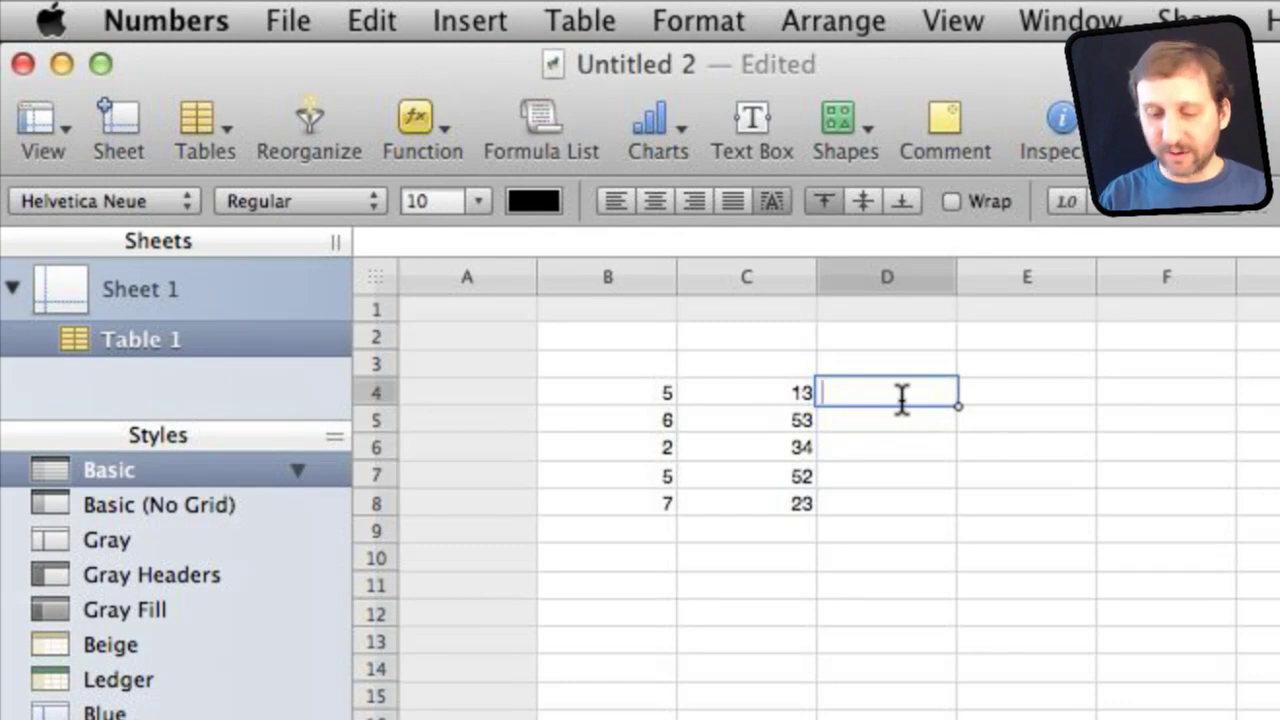
- Enter the formula =B4+C4 in D4 so it shows 18
type("=")
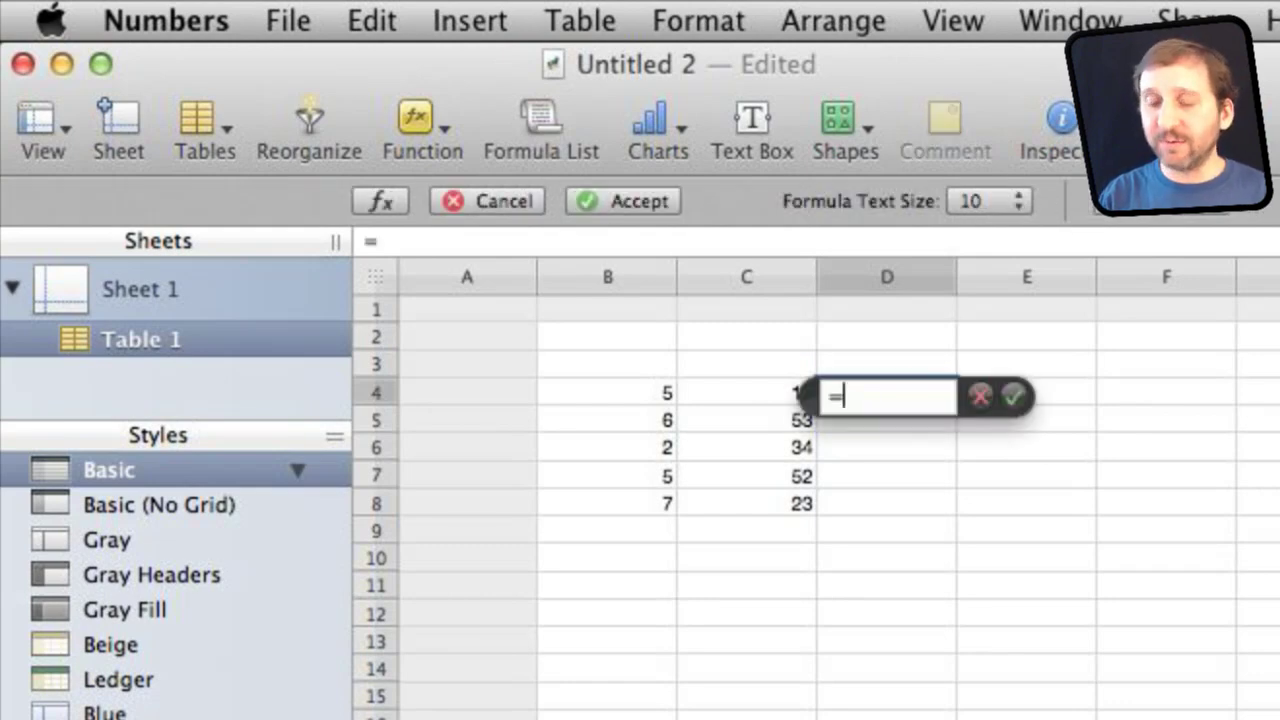
left_click(651, 399)
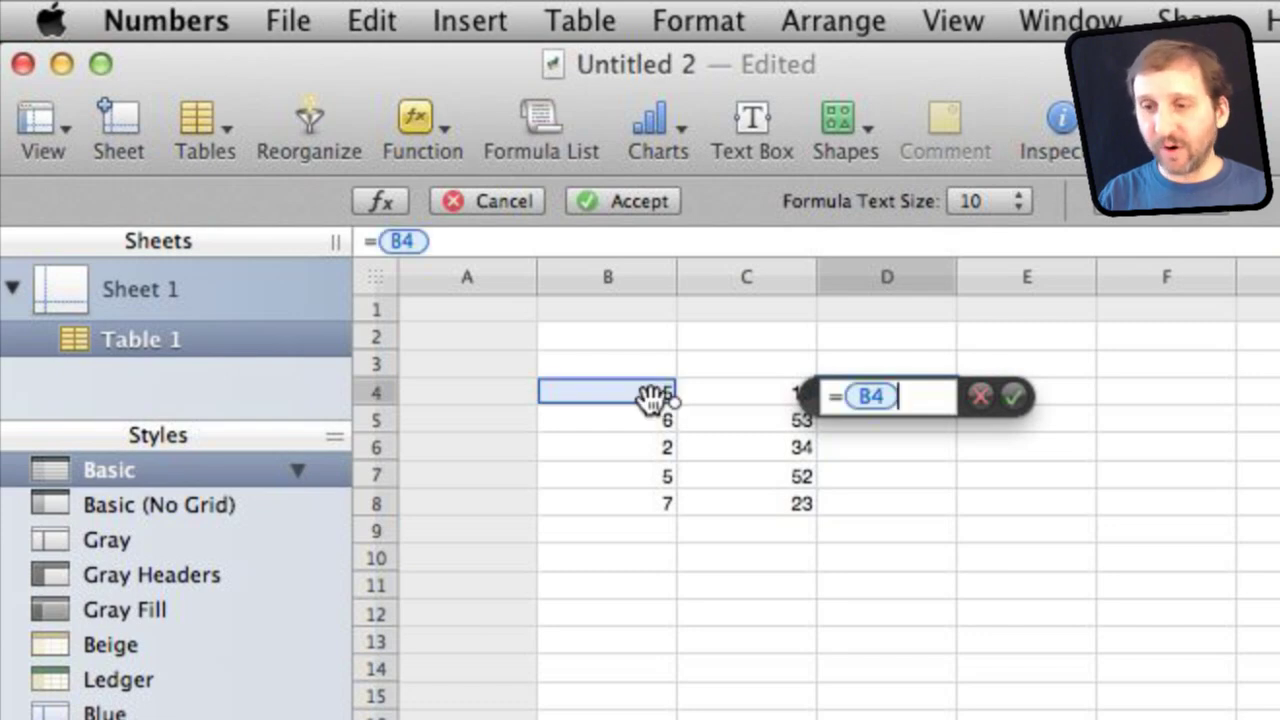
type("+")
left_click(735, 400)
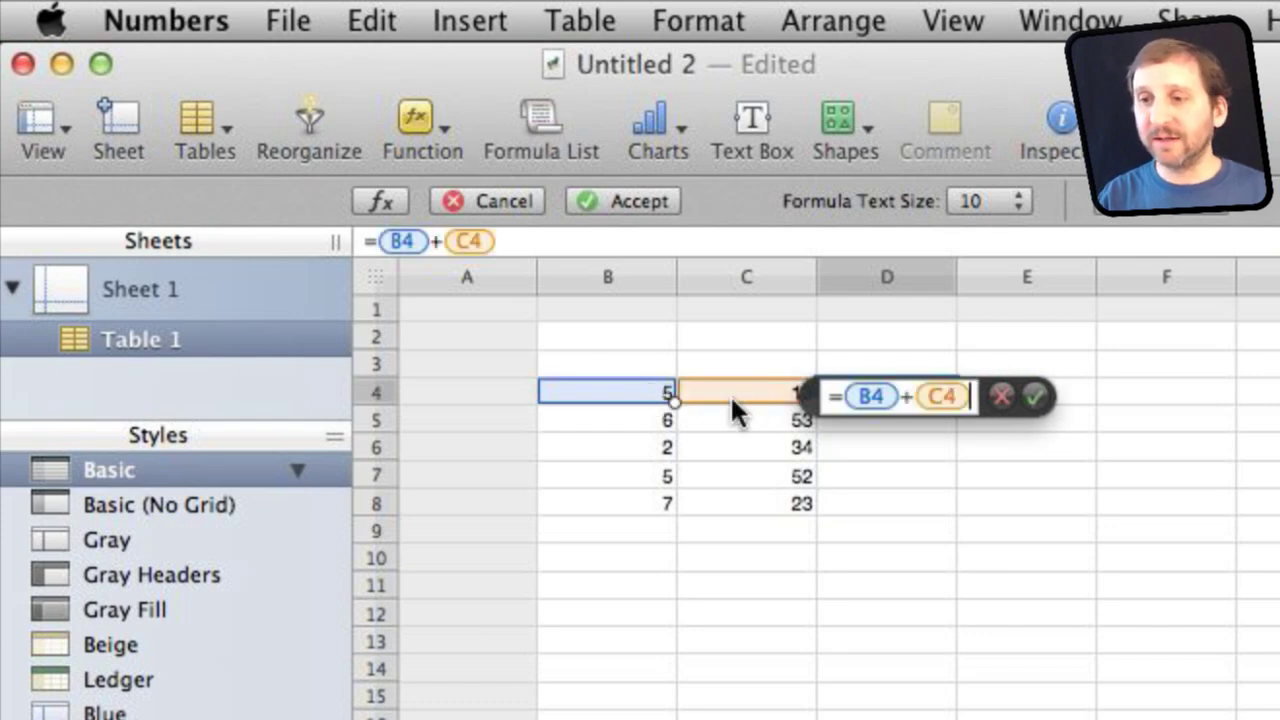
key("Return")
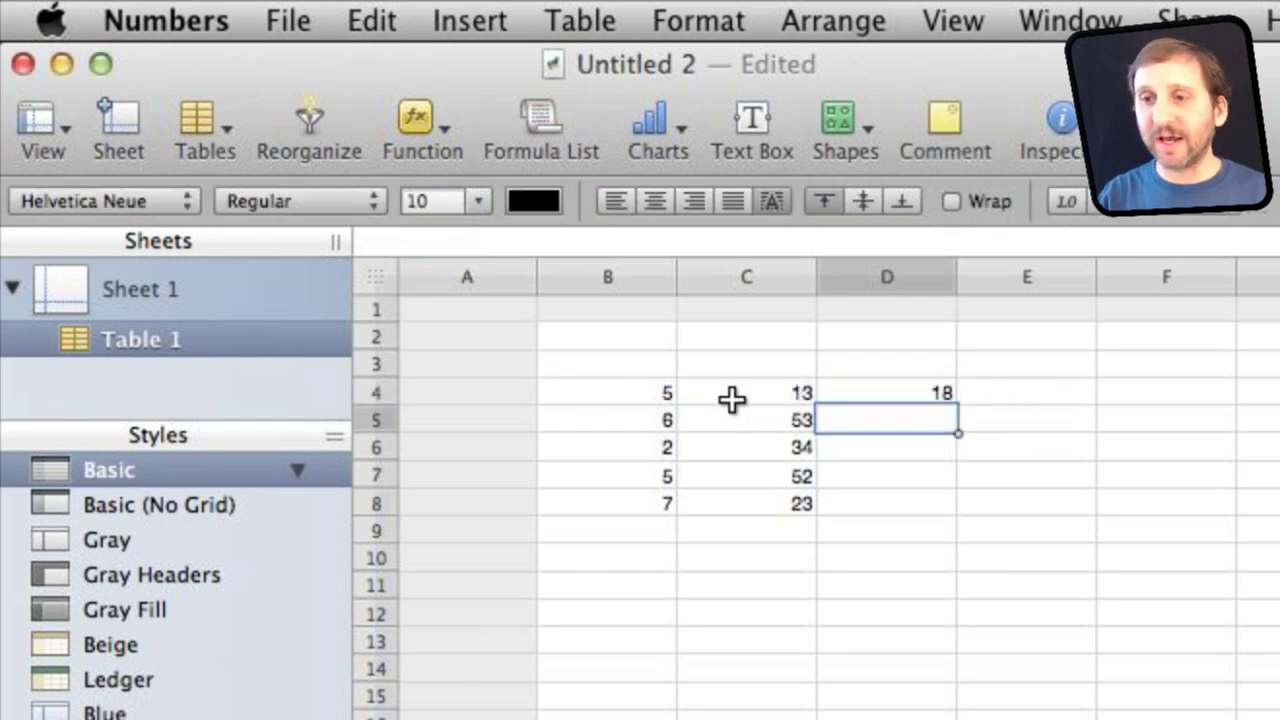
- Fill D4's formula down through D8, giving 59, 36, 57 and 30
key("Up")
key("Left")
key("Right")
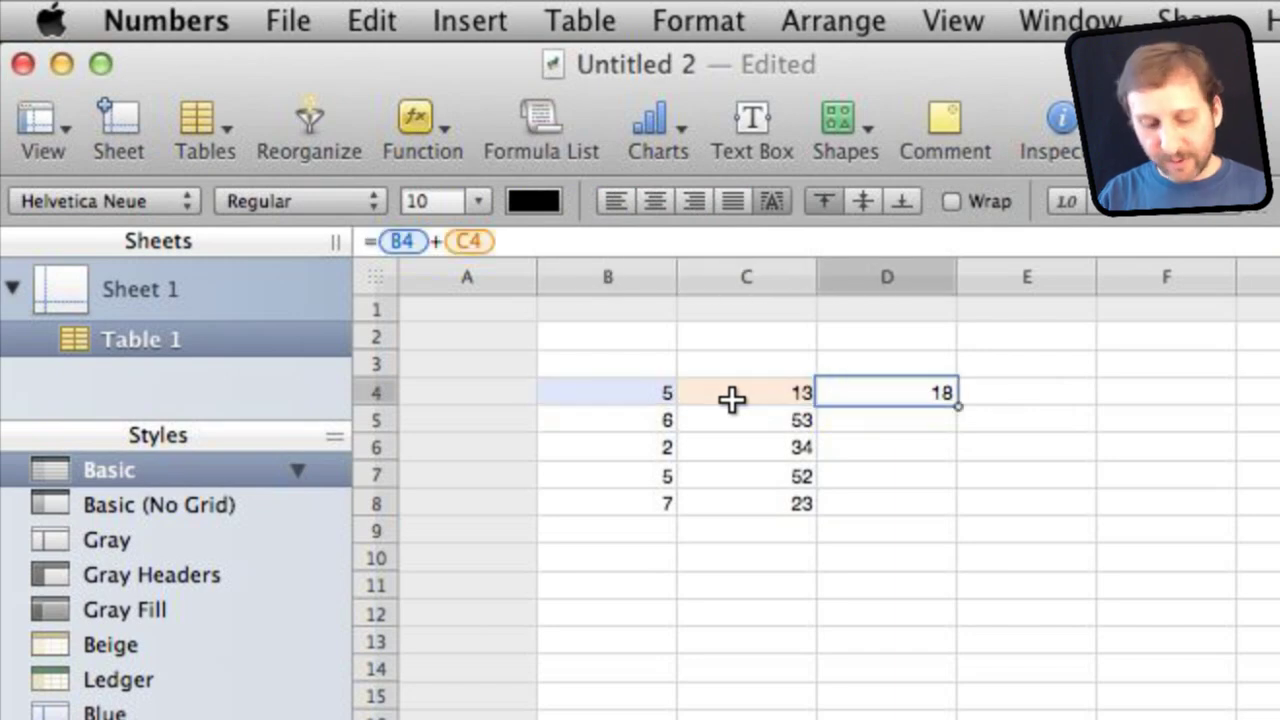
key("Down")
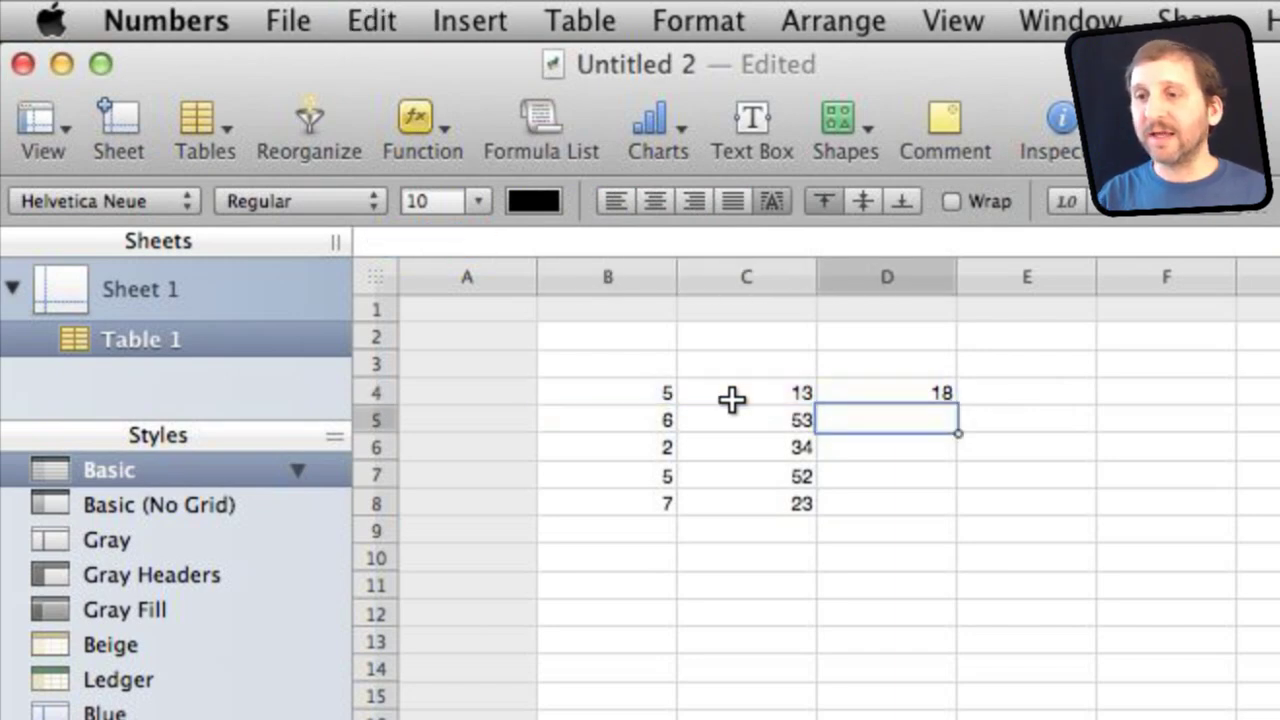
key("shift+Down")
key("shift+Down")
key("shift+Down")
type("59 36 57 30")
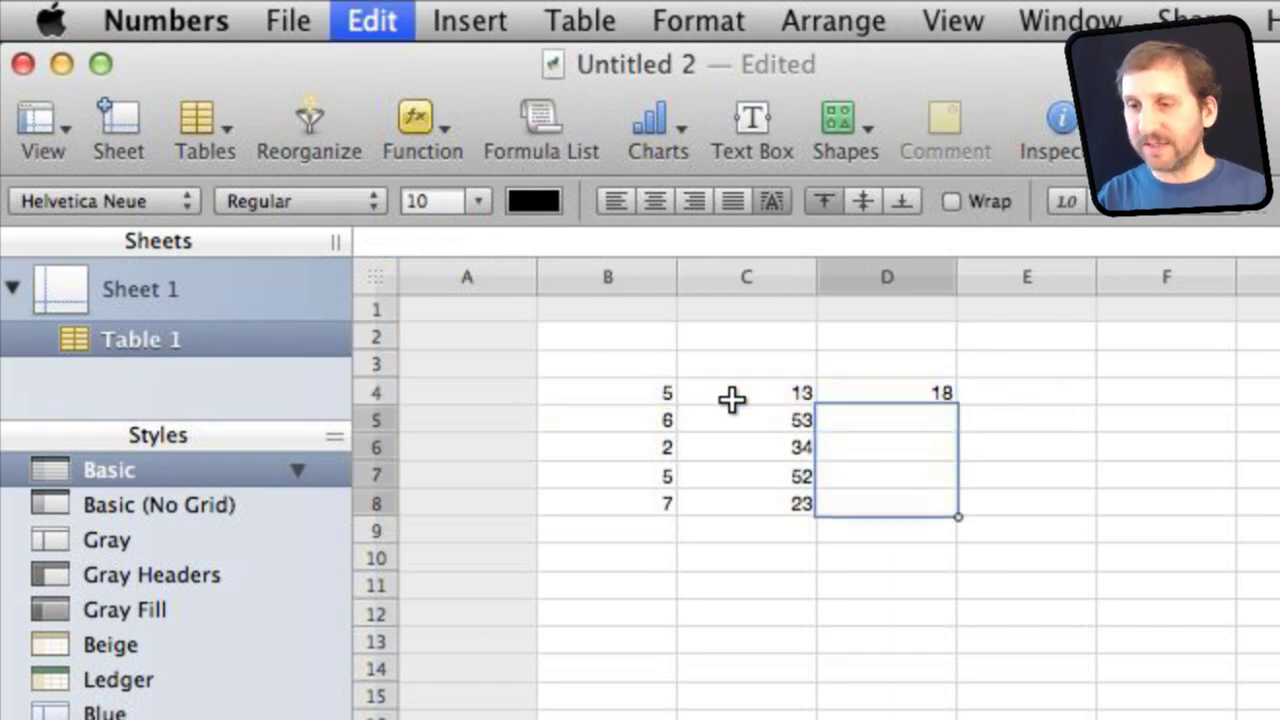
- Step through column D to check each row's B+C formula
key("Up")
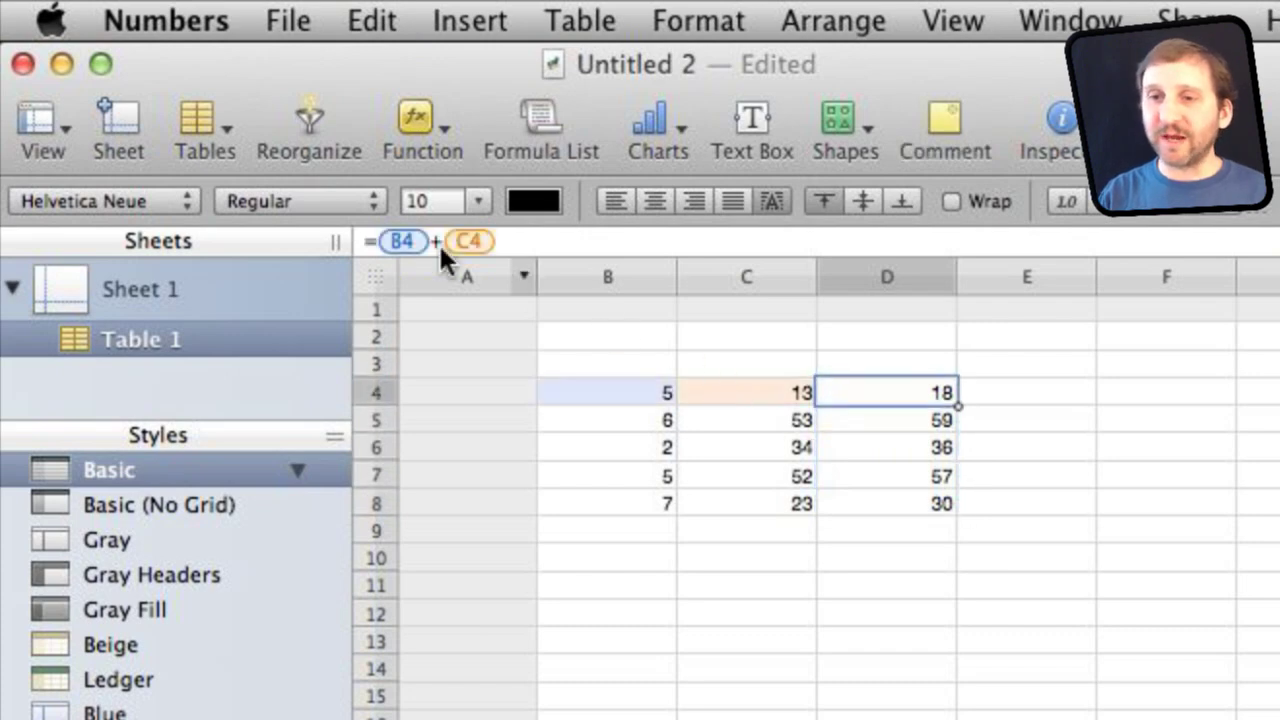
key("Down")
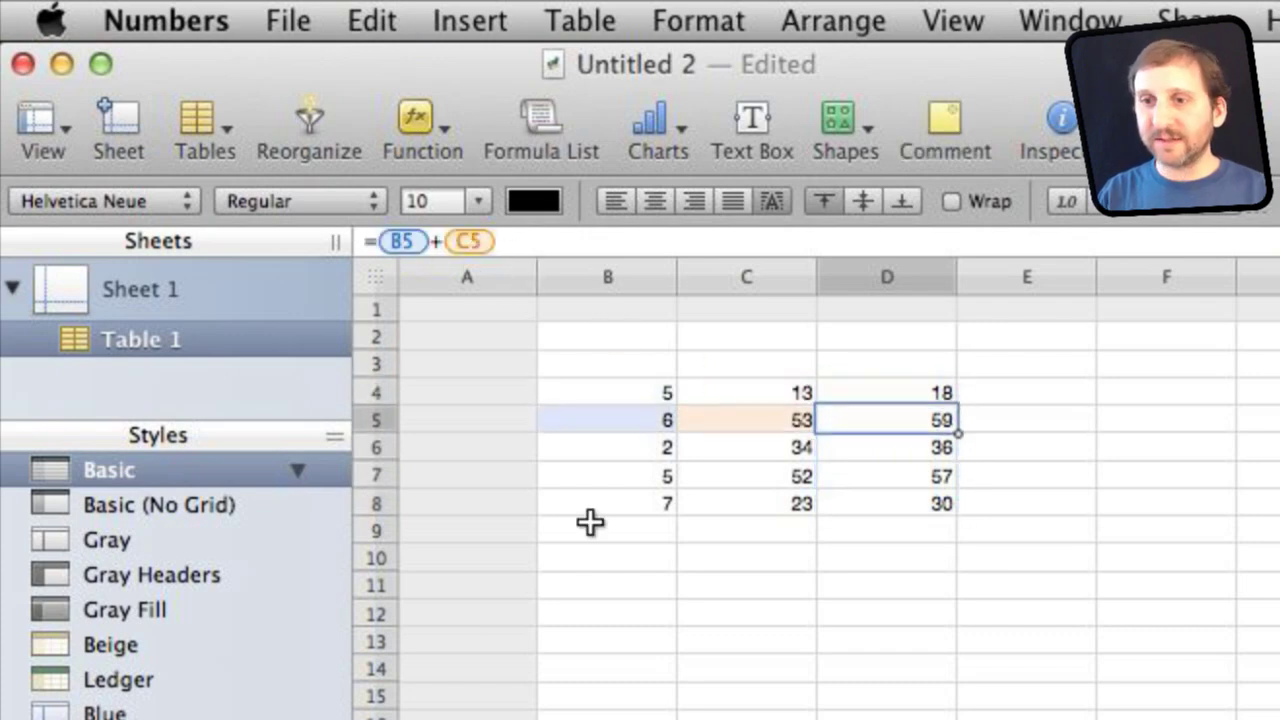
key("Down")
key("Down")
key("Down")
key("Down")
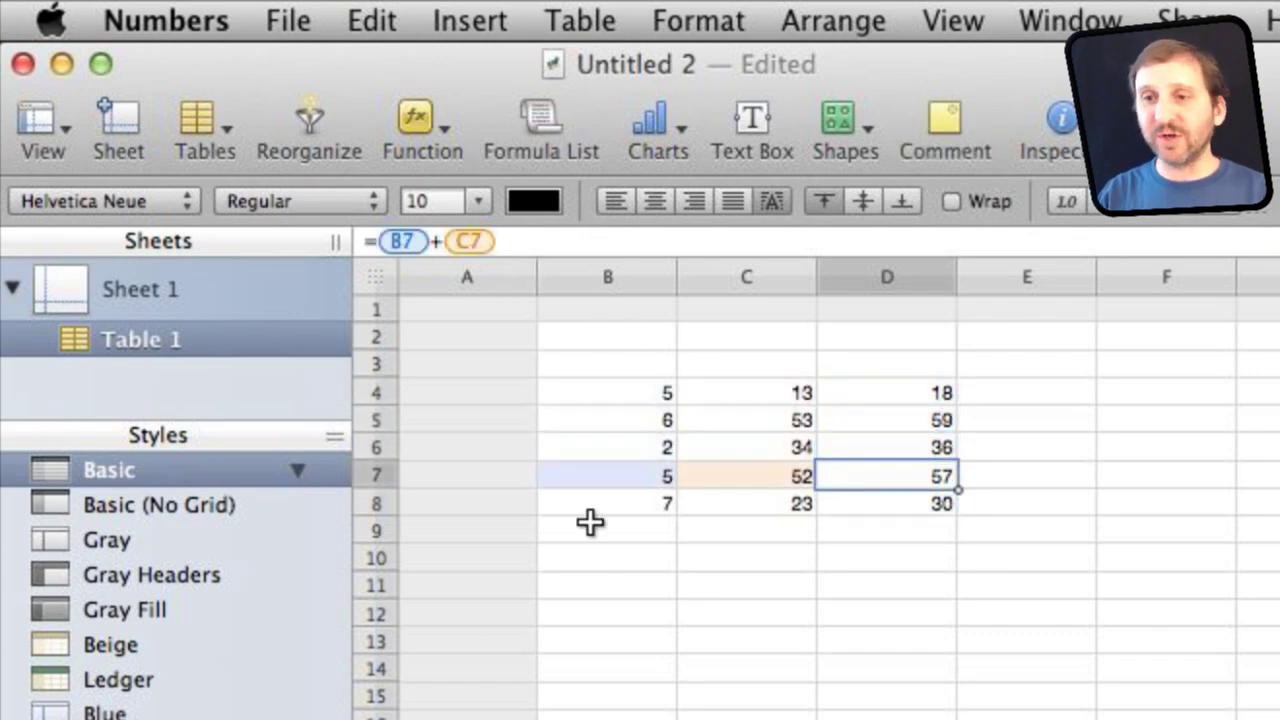
key("Up")
key("Up")
key("Up")
key("Up")
key("Up")
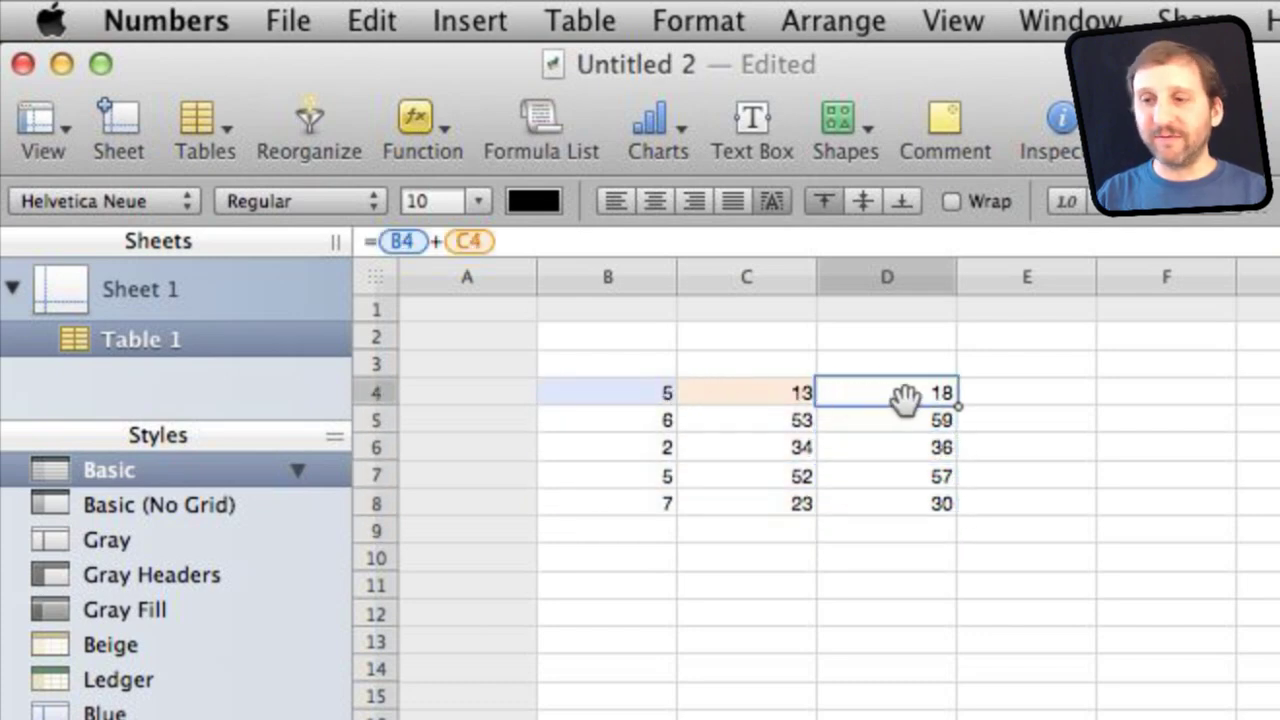
left_click(924, 426)
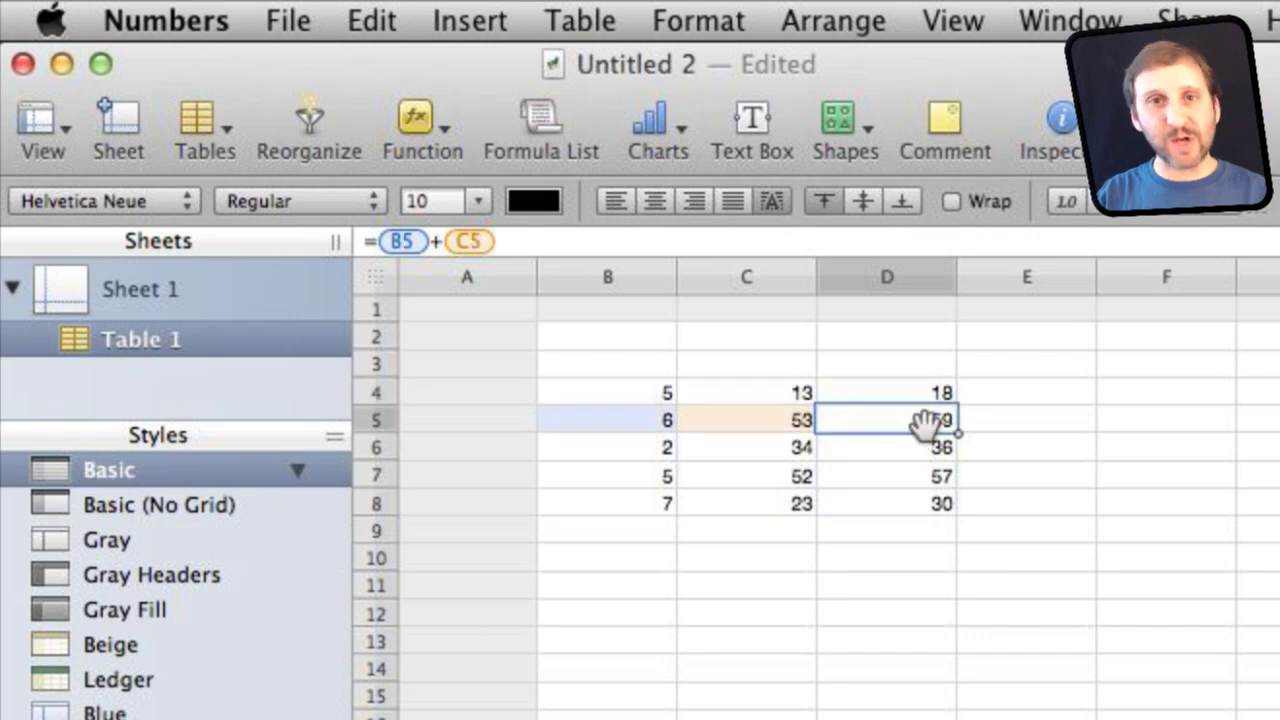
key("Down")
key("Down")
key("Down")
key("Down")
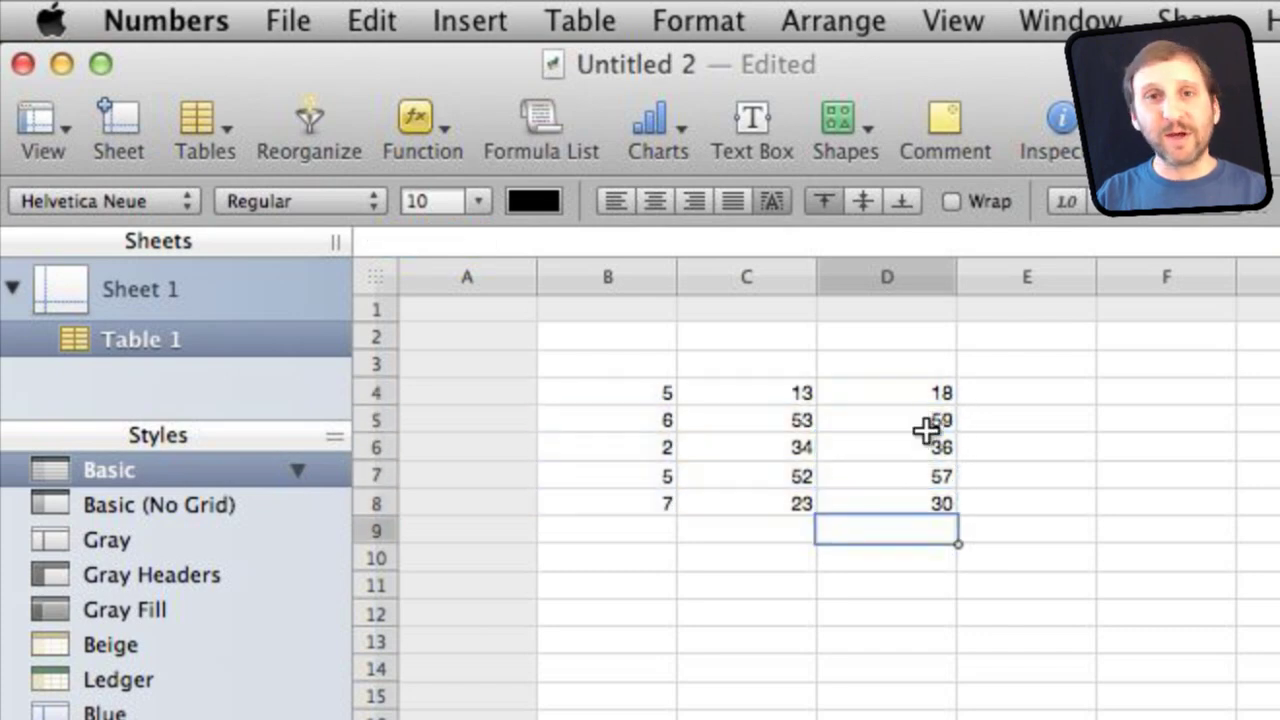
key("Up")
key("Up")
key("Up")
key("Up")
key("Up")
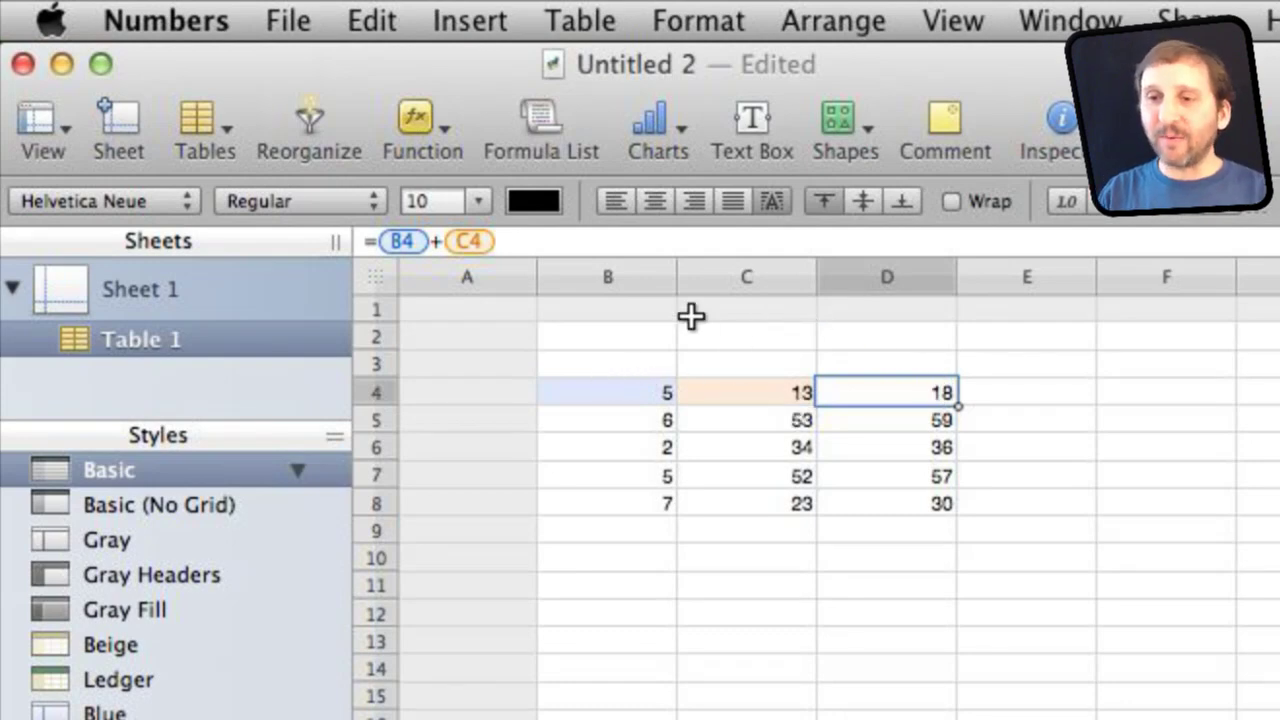
- Enter the value 100 in cell B2
key("Down")
left_click(639, 347)
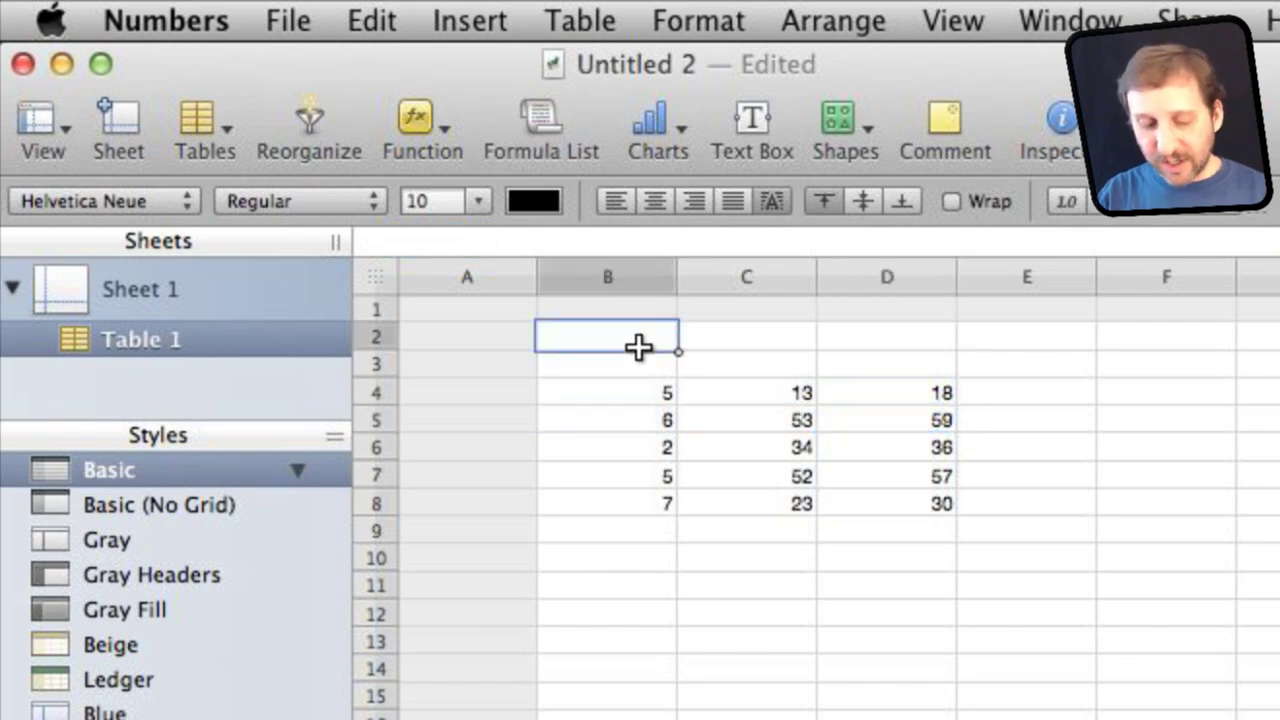
type("100")
key("Return")
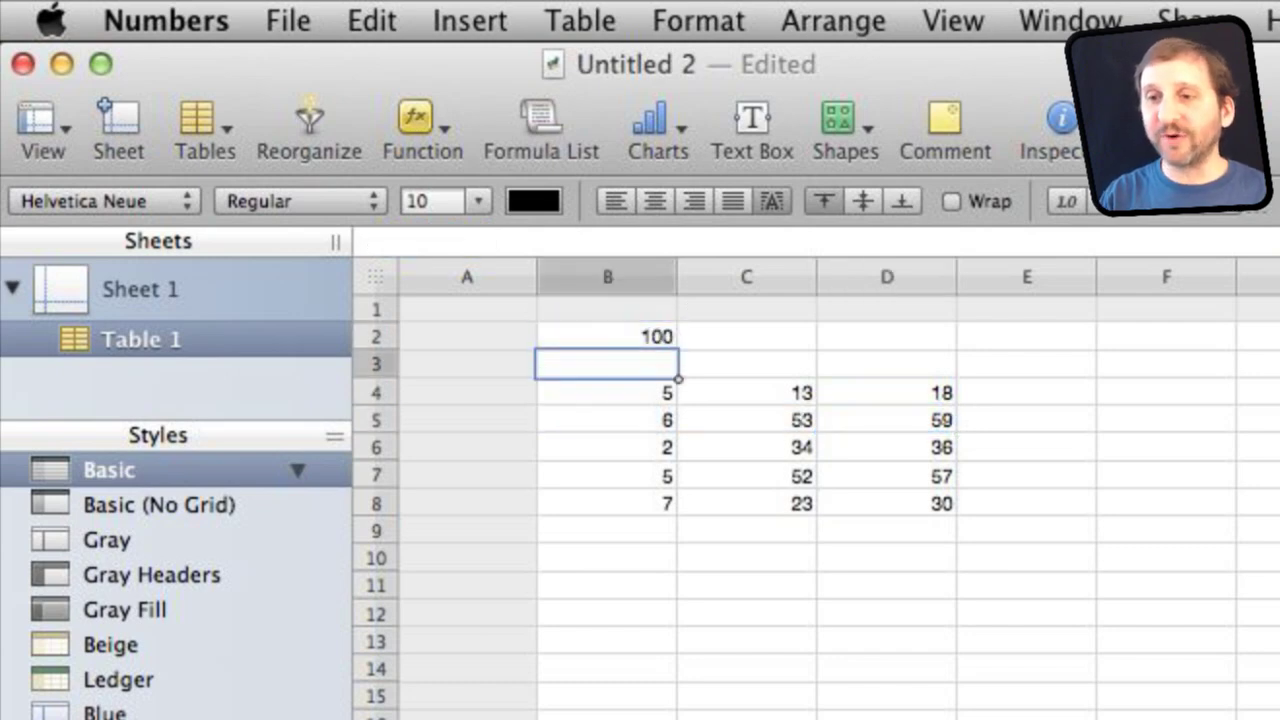
- Re-enter the formula =B4+C4 in D4
left_click(746, 392)
left_click(886, 392)
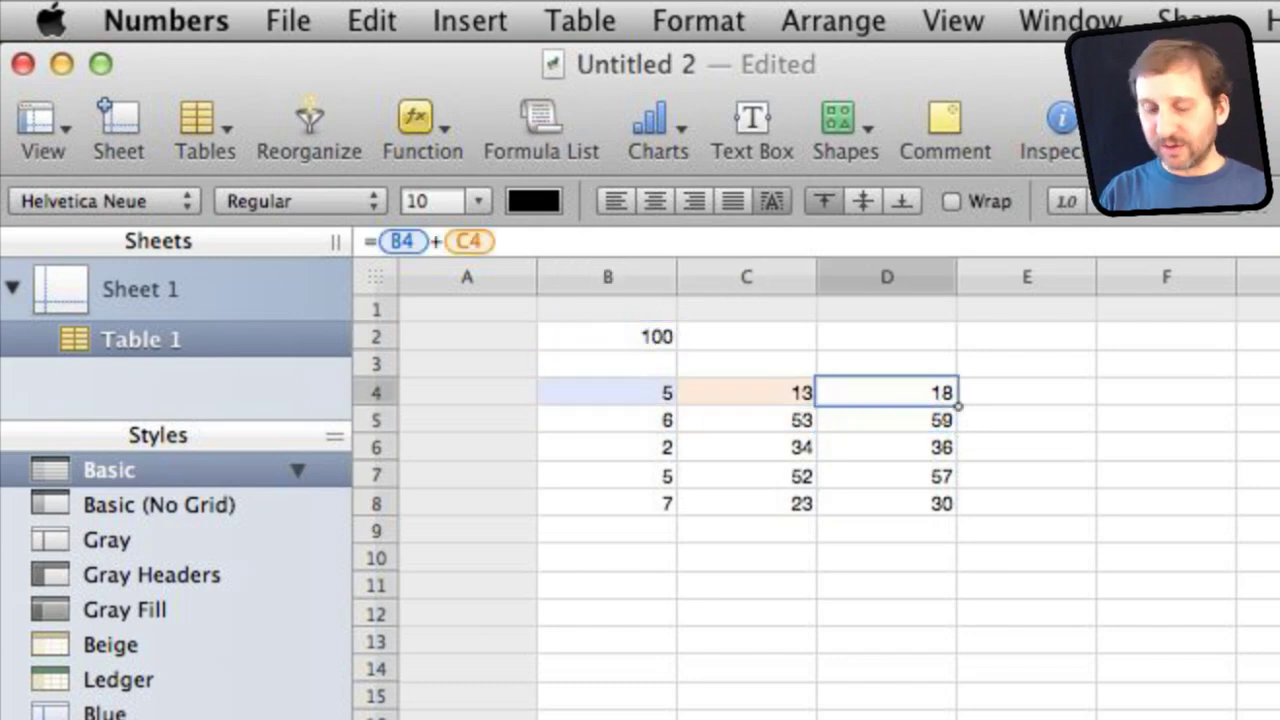
type("=")
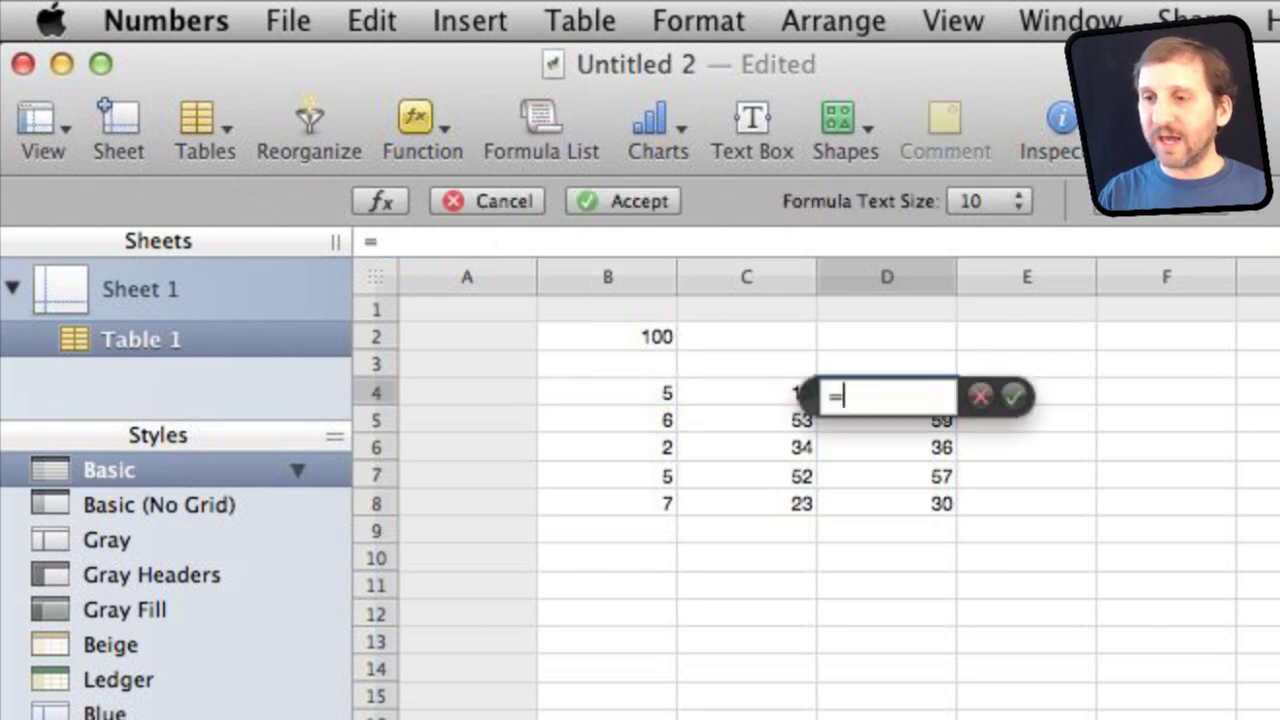
left_click(630, 392)
type("+")
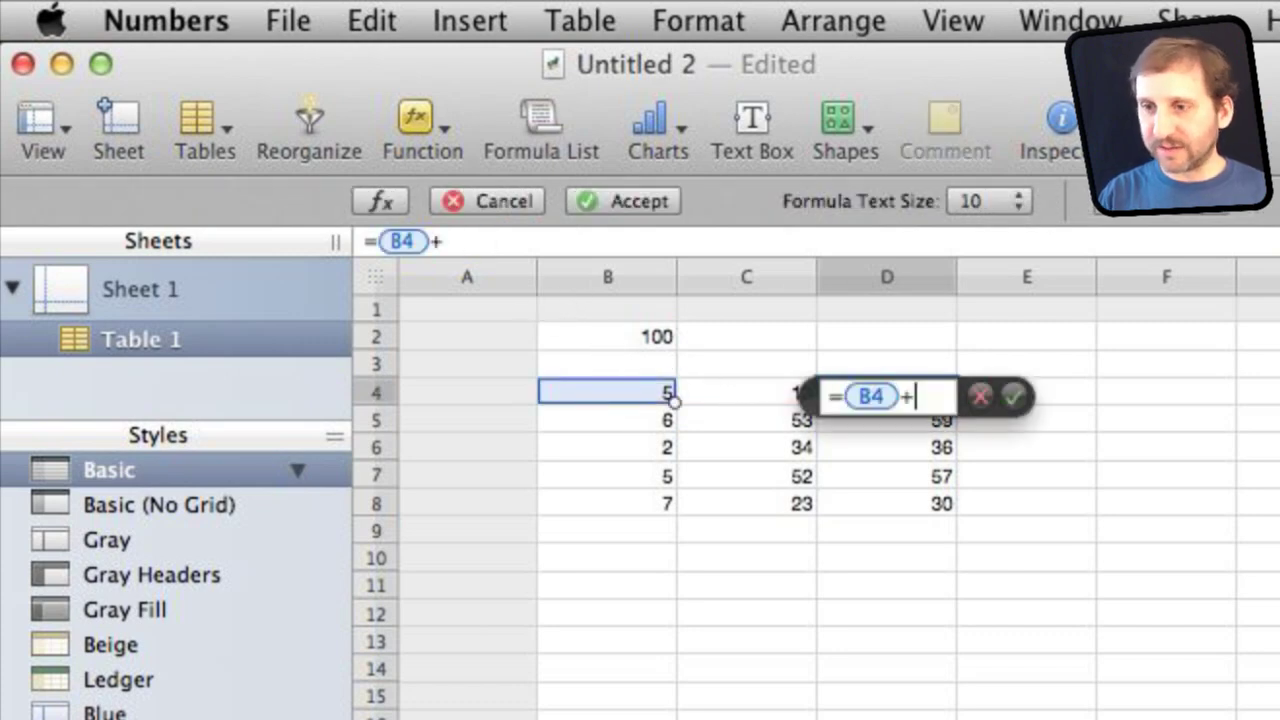
left_click(775, 390)
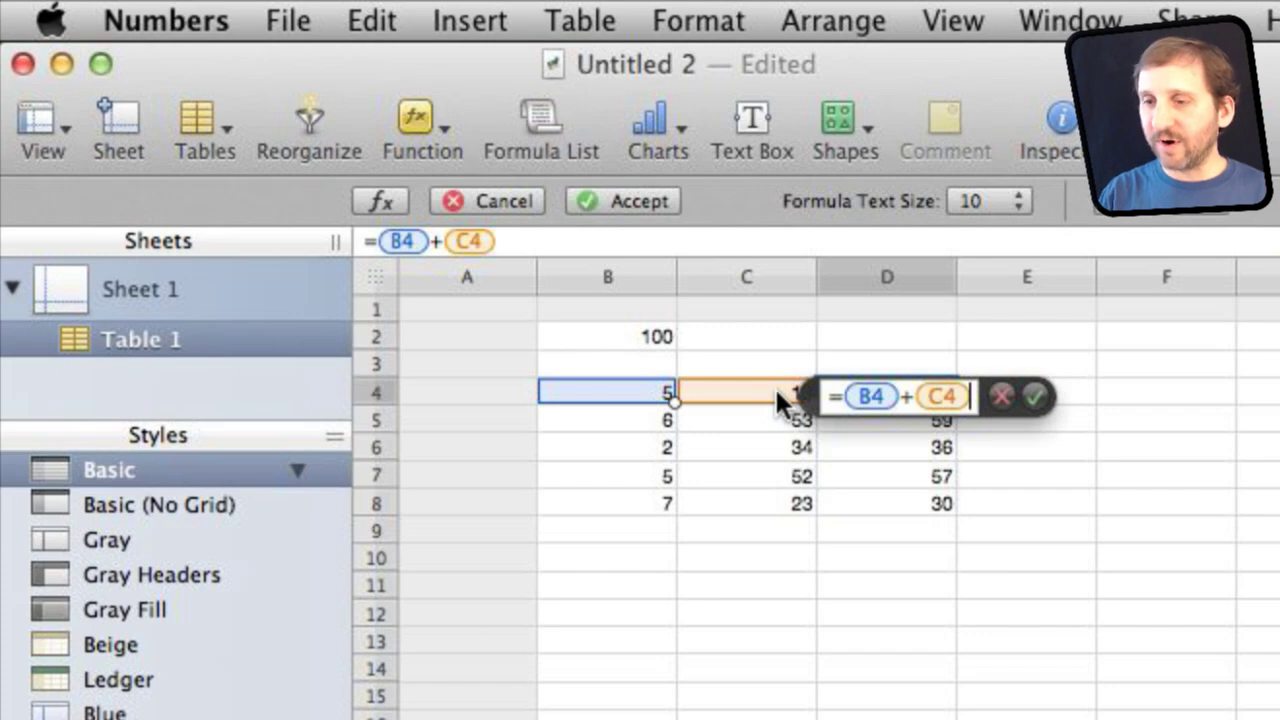
key("Return")
key("Up")
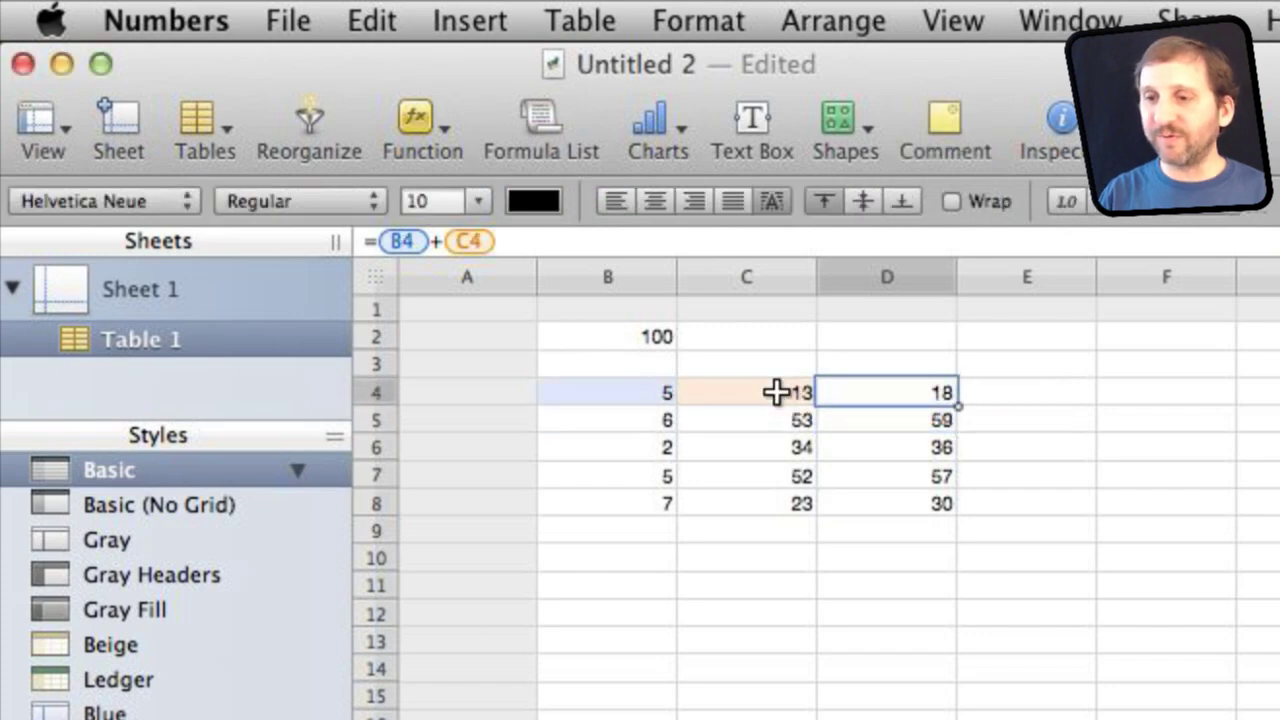
- Extend D4's formula to =B4+C4+B2, giving 118
left_click(593, 243)
type("+")
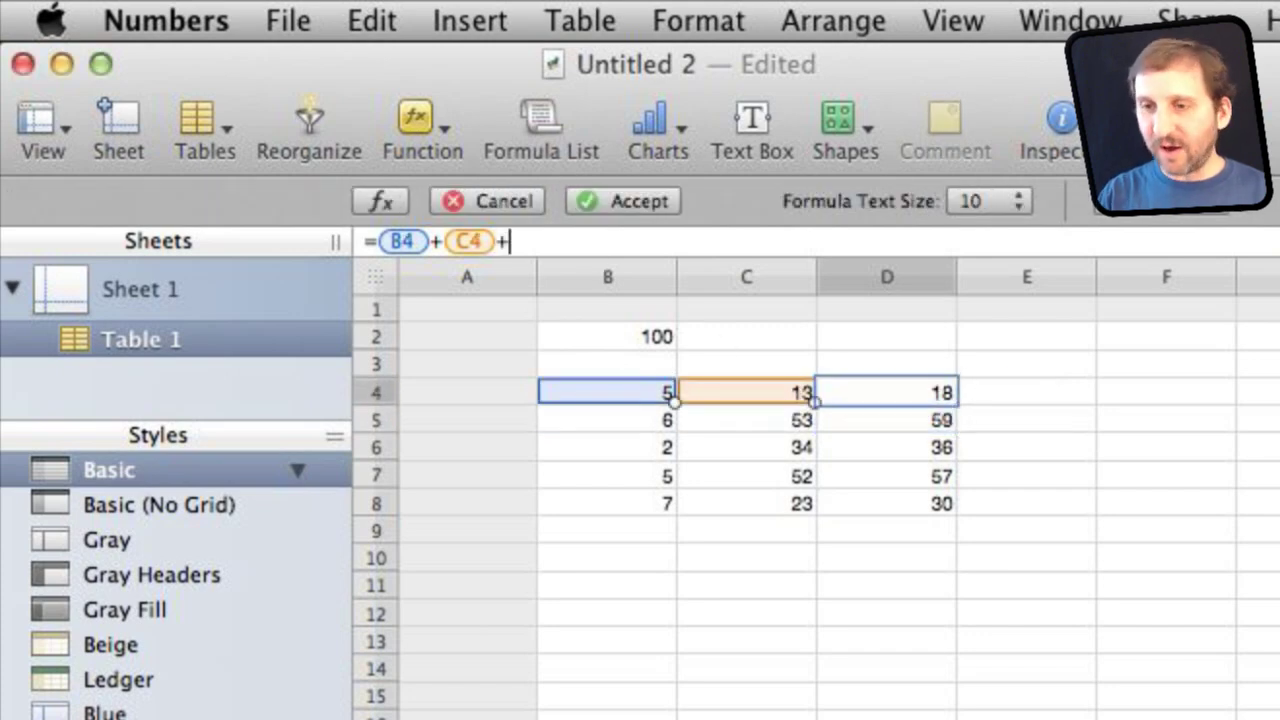
left_click(635, 333)
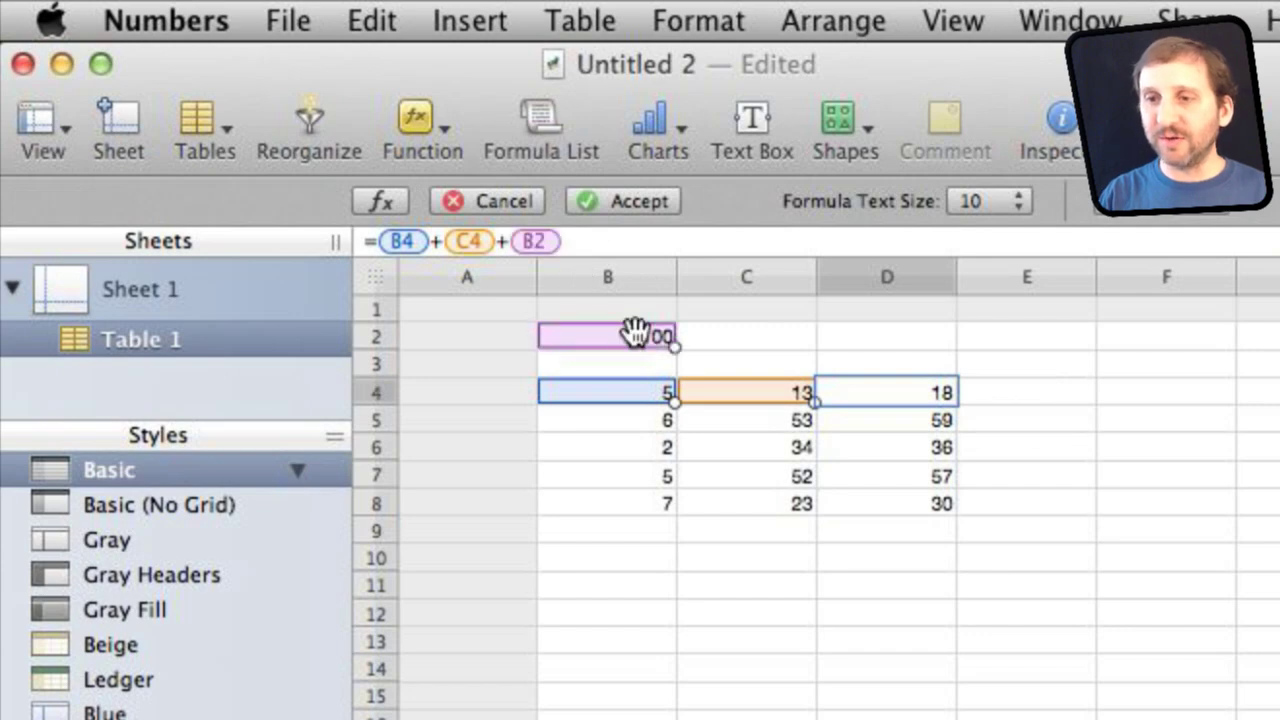
key("Return")
key("Up")
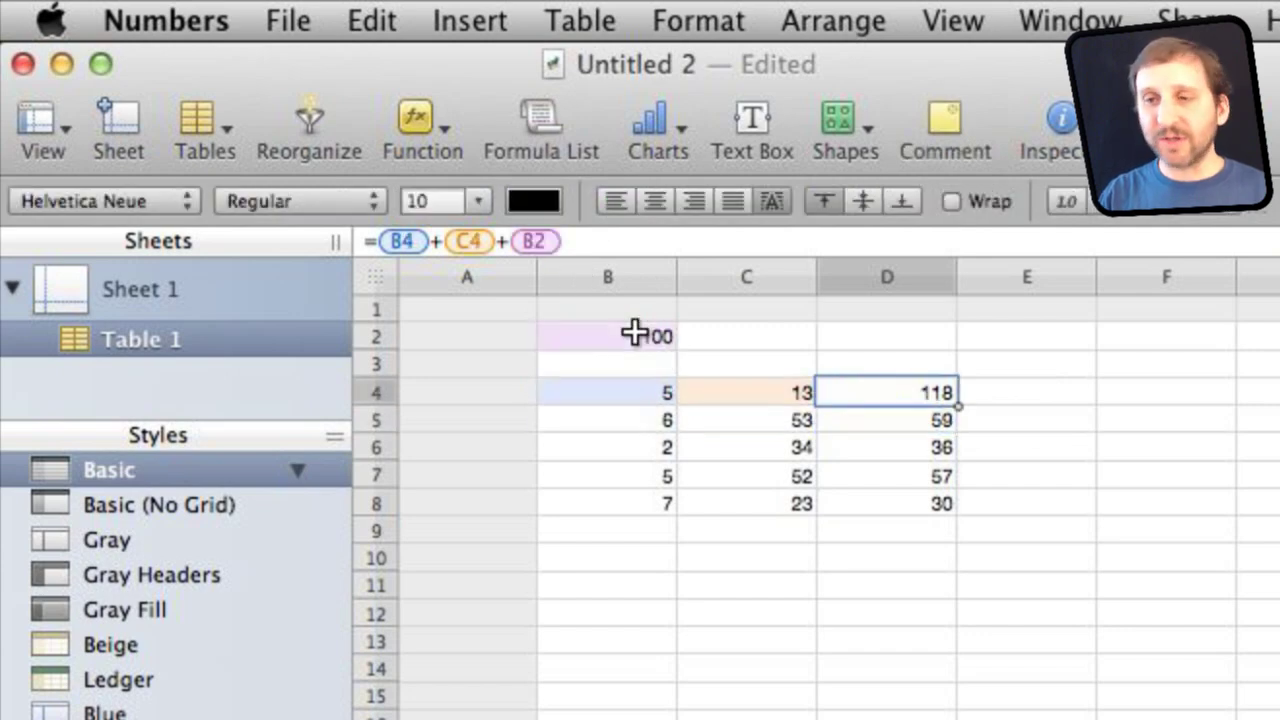
- Copy D4's formula into D6, D7 and D8, which show 41, 63 and 32
key("super+c")
key("Down")
key("Down")
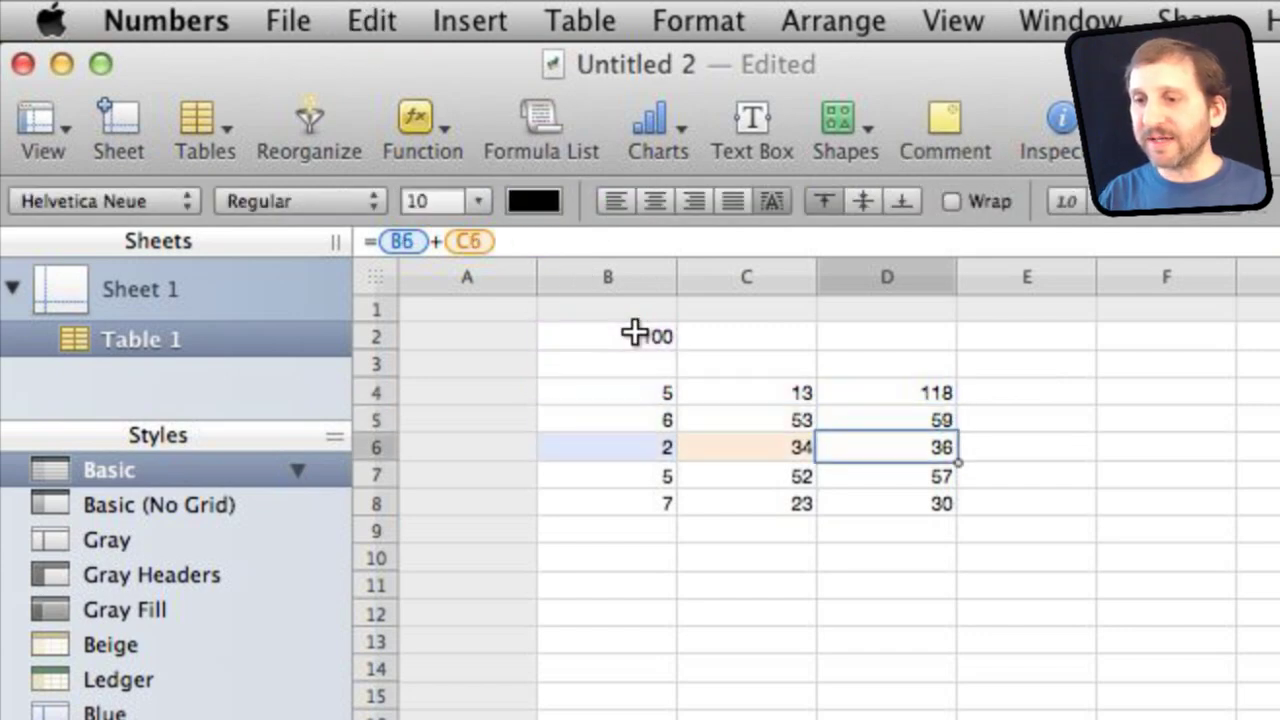
key("super+v")
key("Down")
key("super+v")
key("Down")
key("super+v")
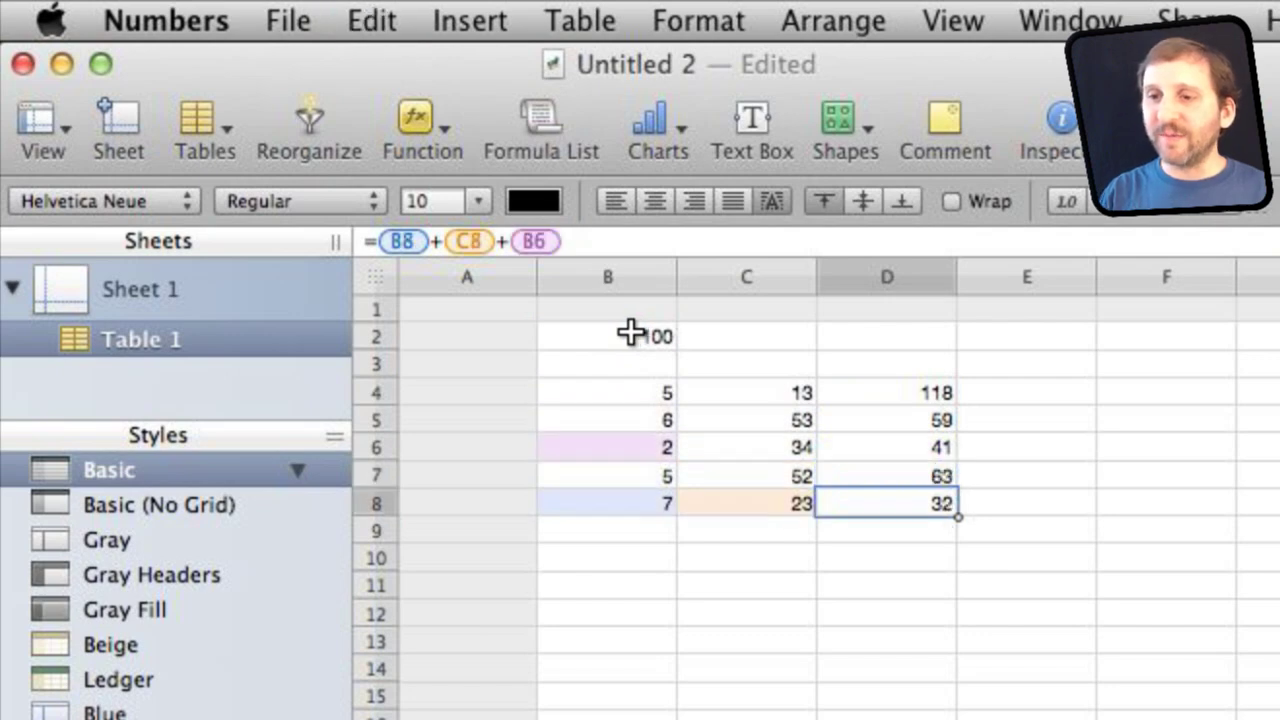
left_click(924, 425)
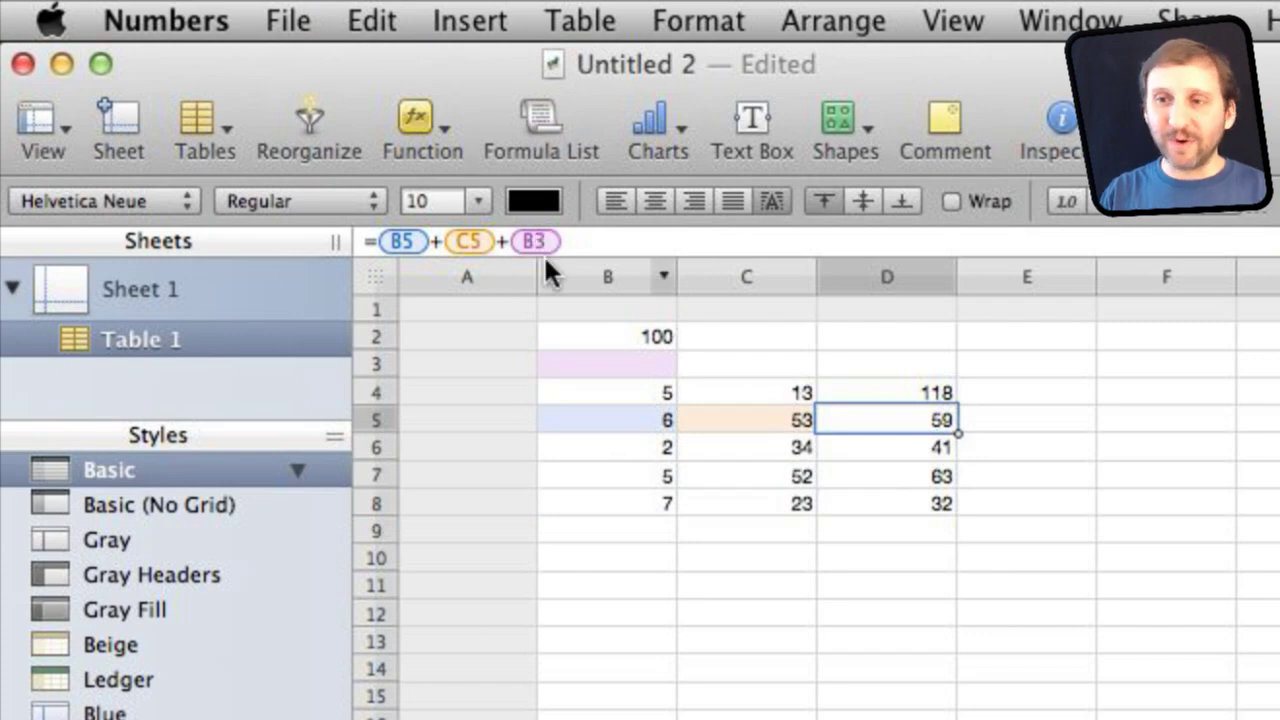
key("Down")
key("Down")
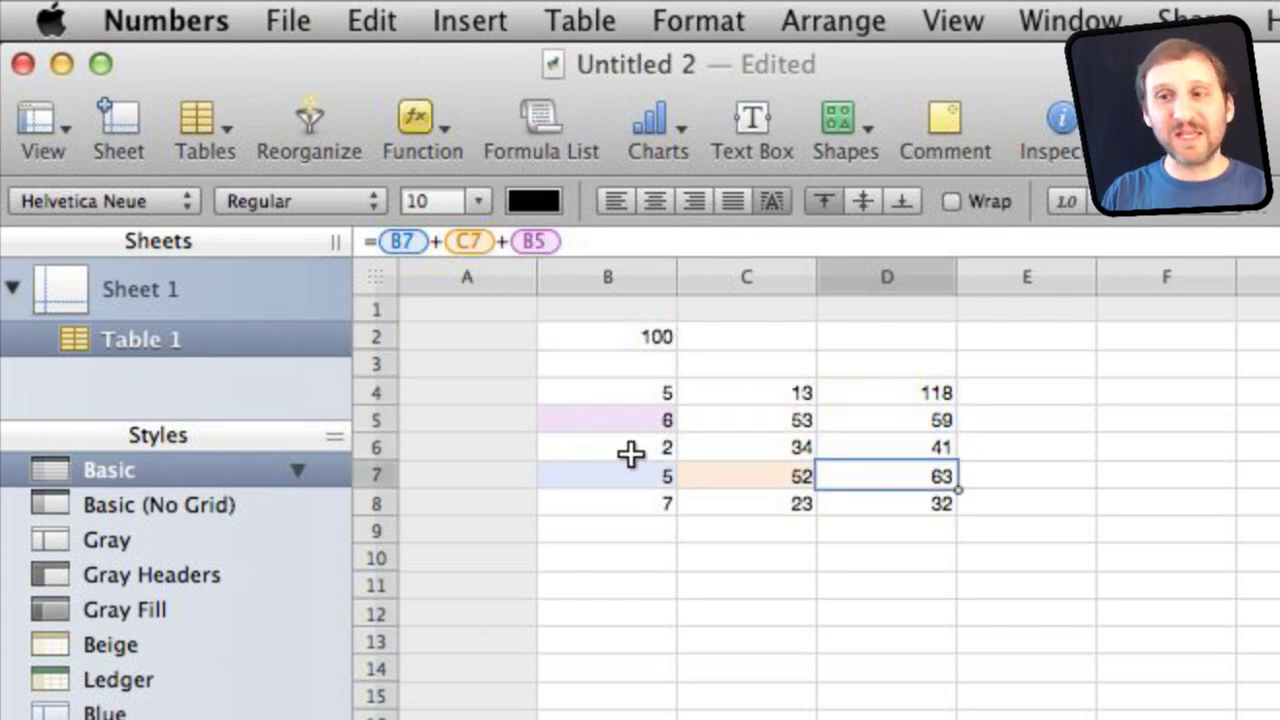
key("Up")
key("Up")
key("Up")
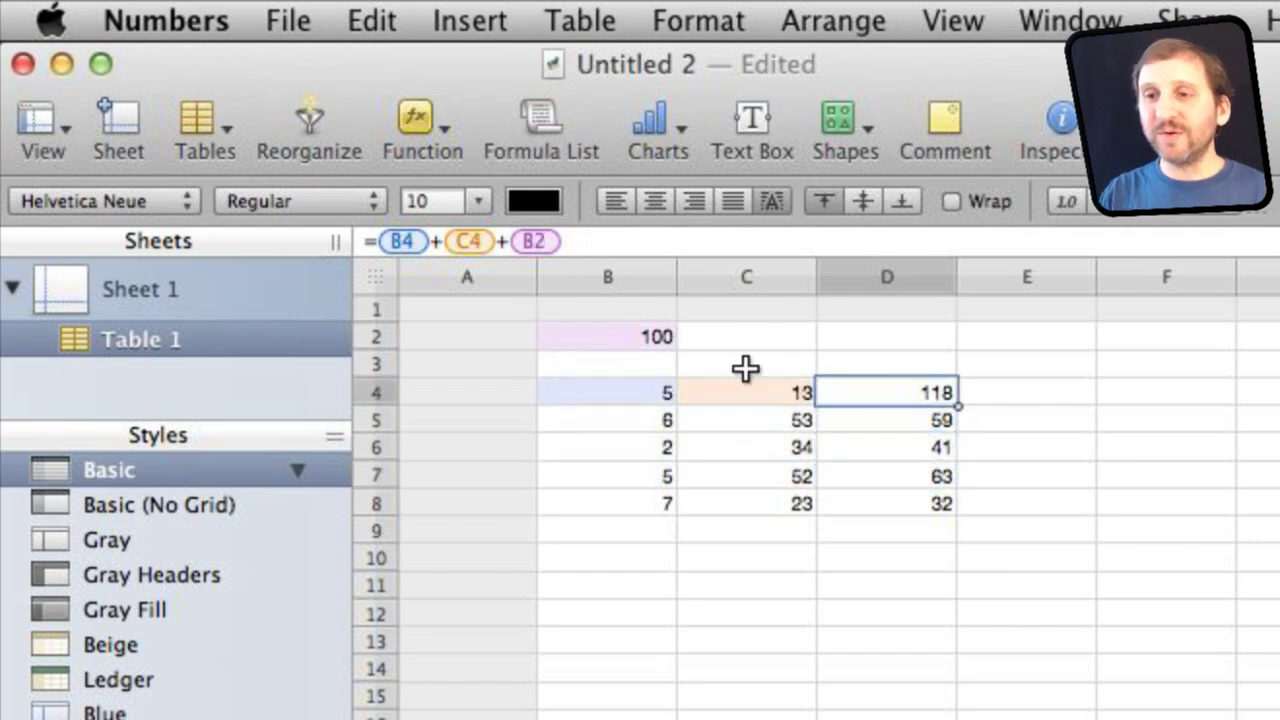
left_click(547, 240)
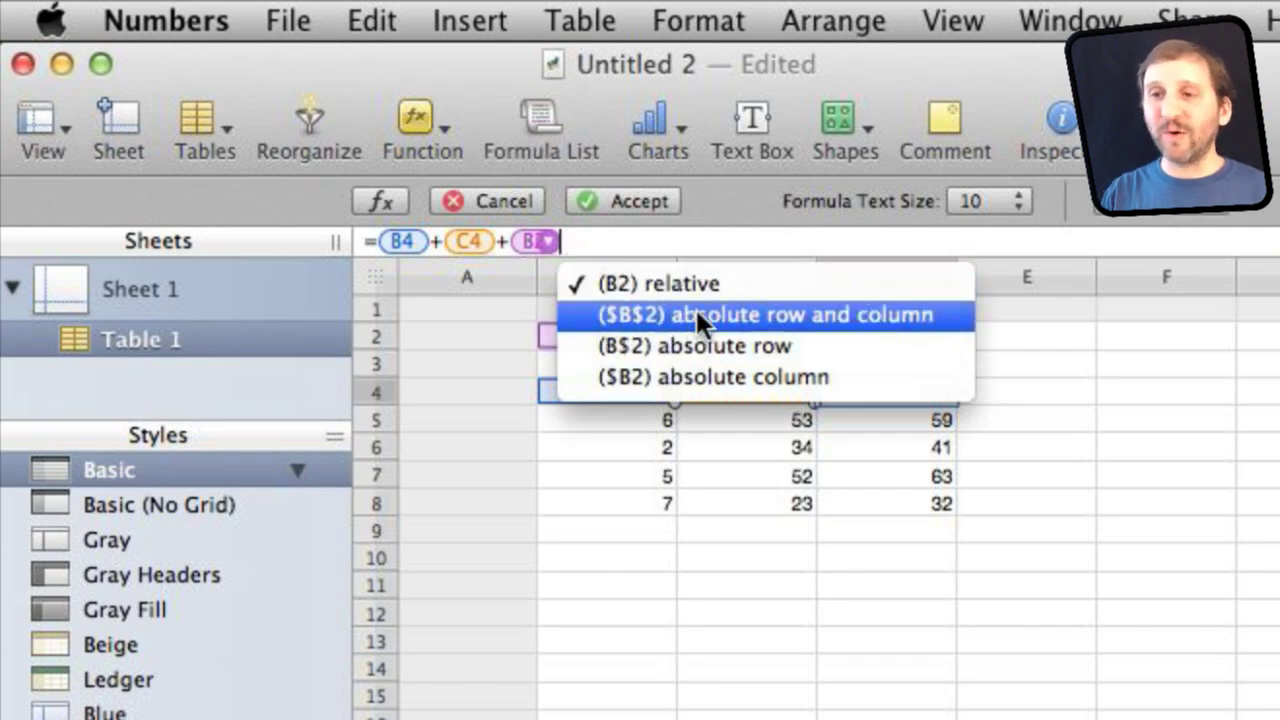
- Make D4's B2 reference absolute so it reads =B4+C4+$B$2, still 118
left_click(783, 317)
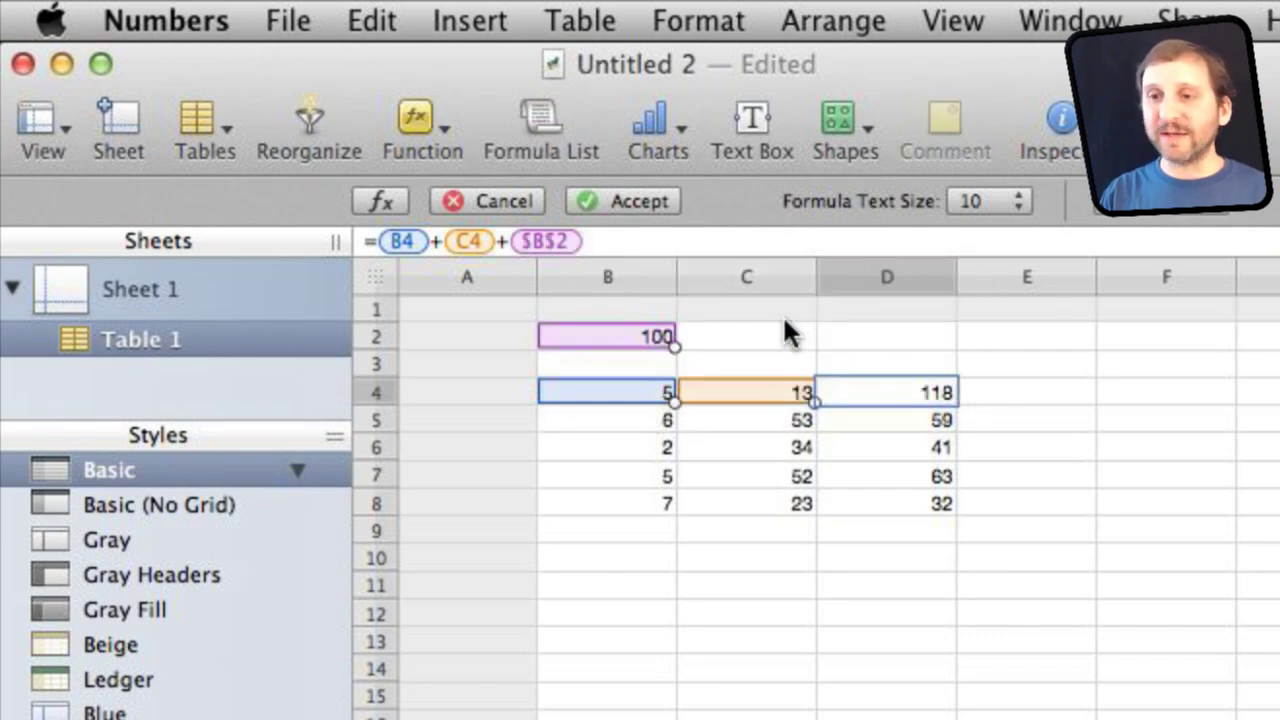
key("Return")
key("Up")
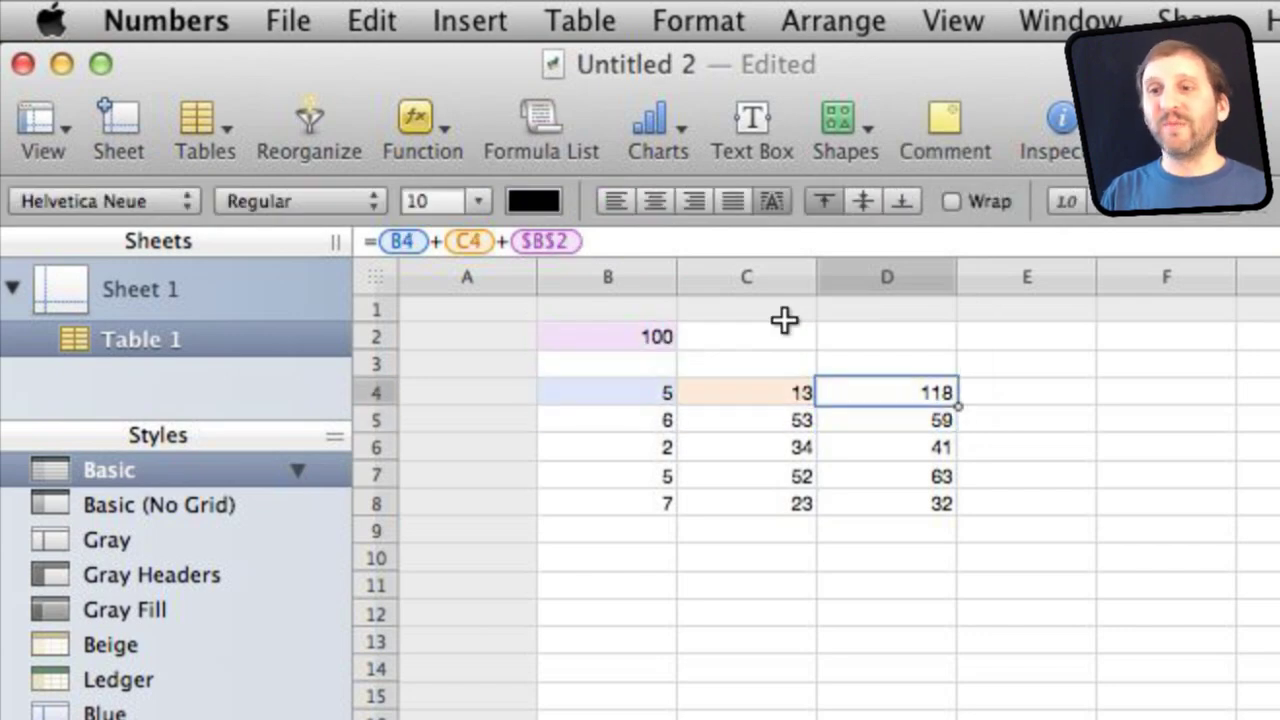
- Copy D4's =B4+C4+$B$2 into D5–D8, giving 159, 136, 157 and 130
key("super+c")
key("Down")
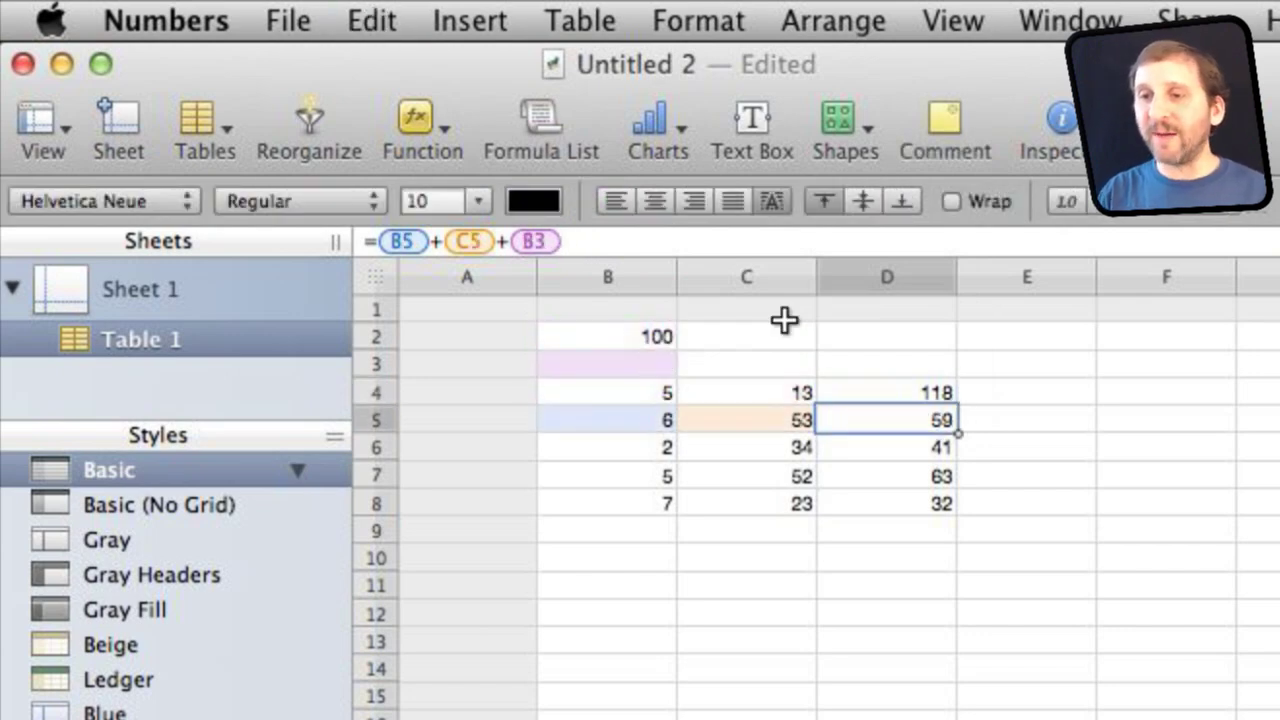
key("super+v")
key("Down")
key("super+v")
key("Down")
key("super+v")
key("Down")
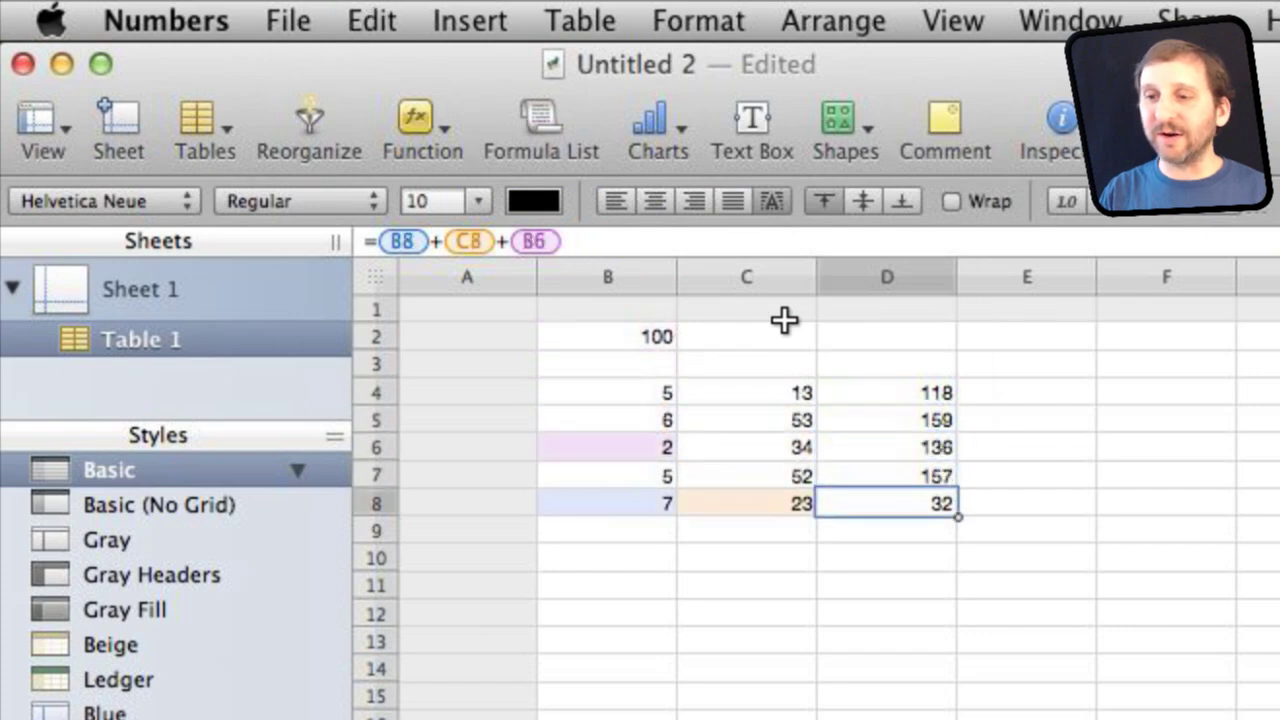
key("super+v")
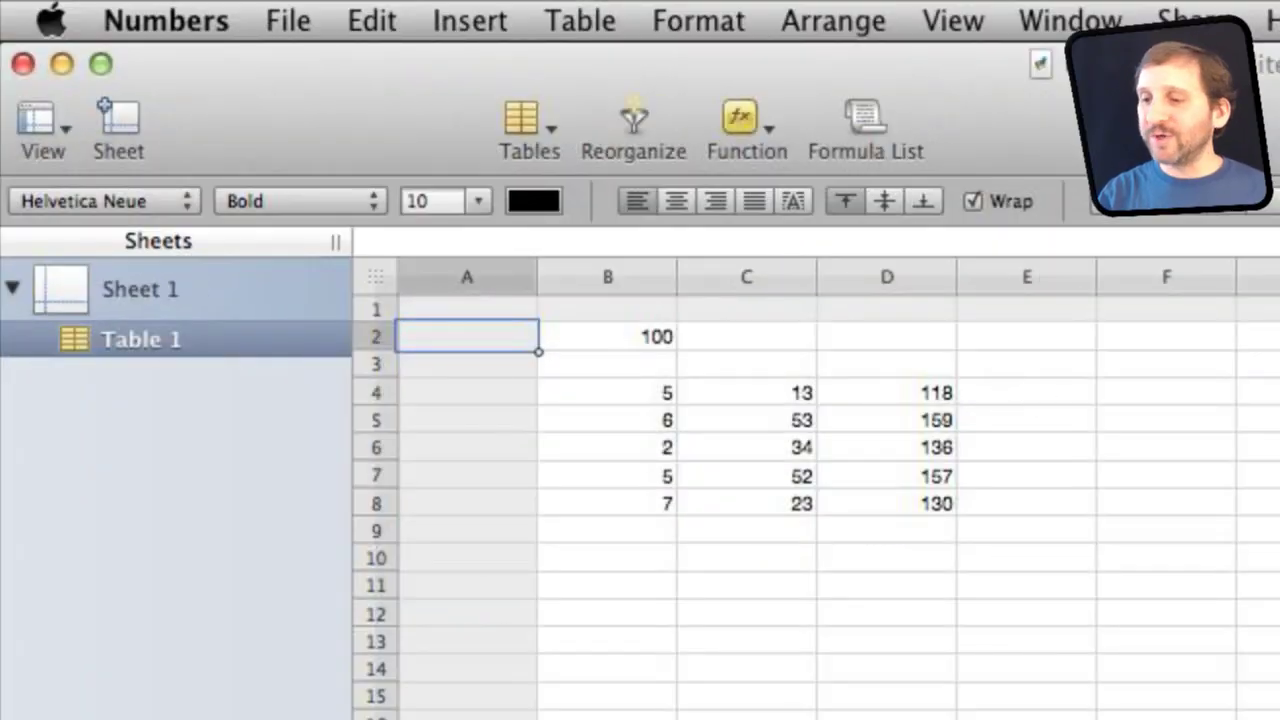
- Trim the data table to A1:D8, move it lower, and insert a Basic table
left_click_drag(1265, 685, 945, 512)
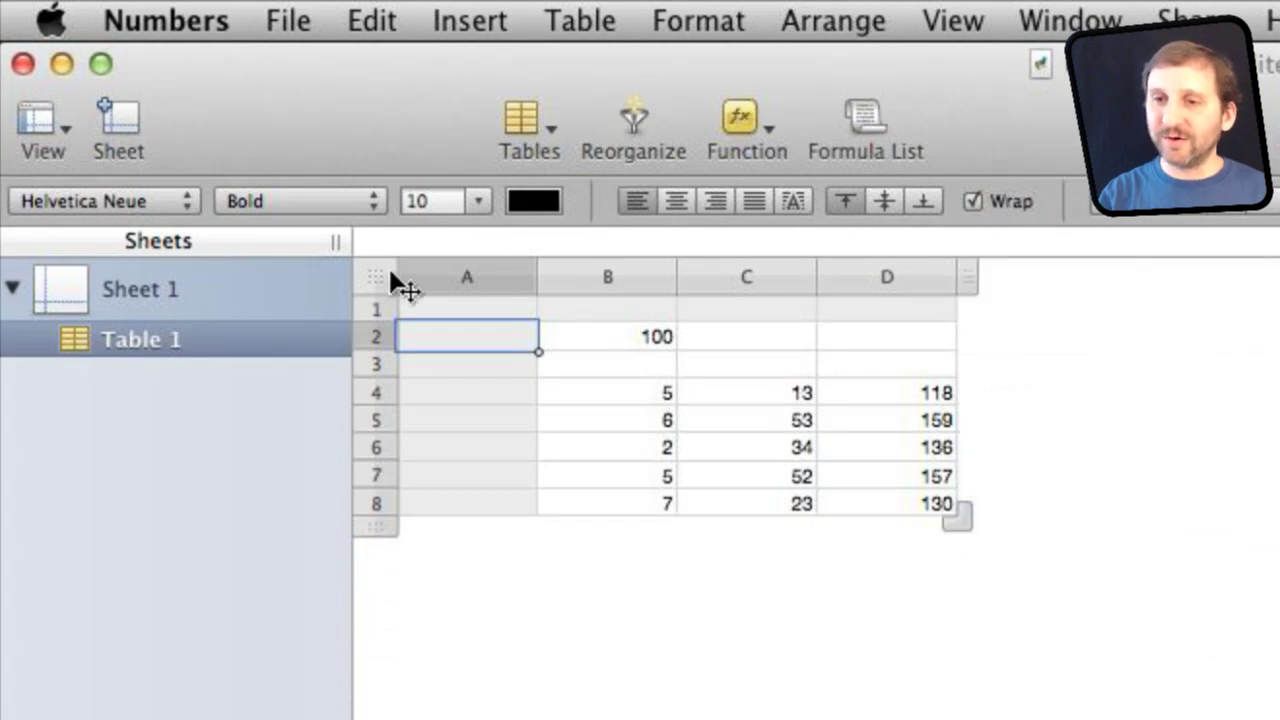
left_click_drag(491, 366, 473, 470)
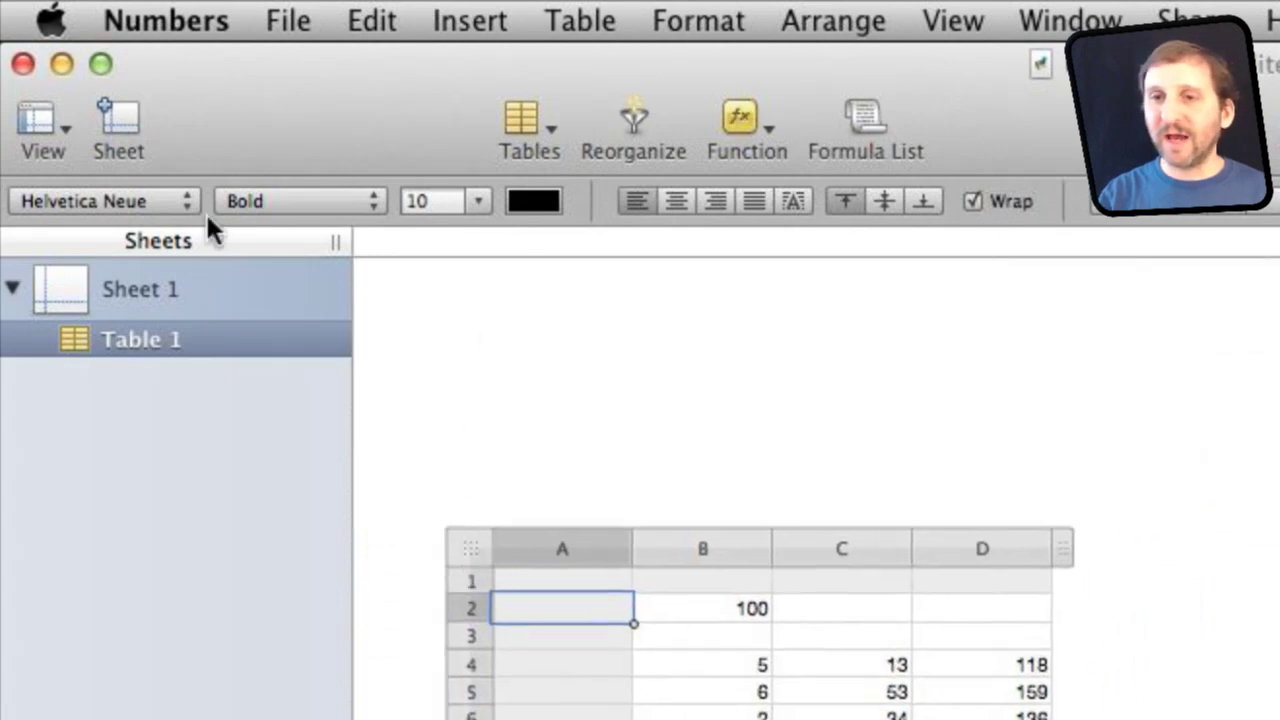
left_click(545, 120)
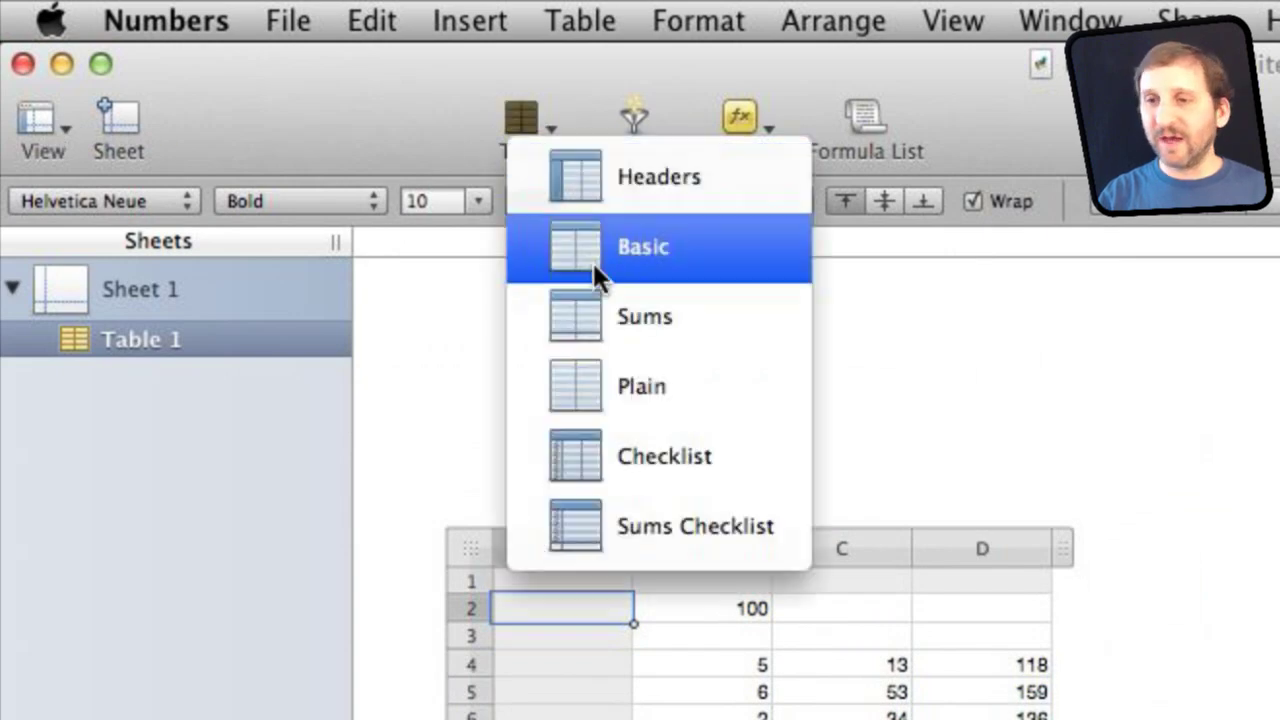
left_click(602, 388)
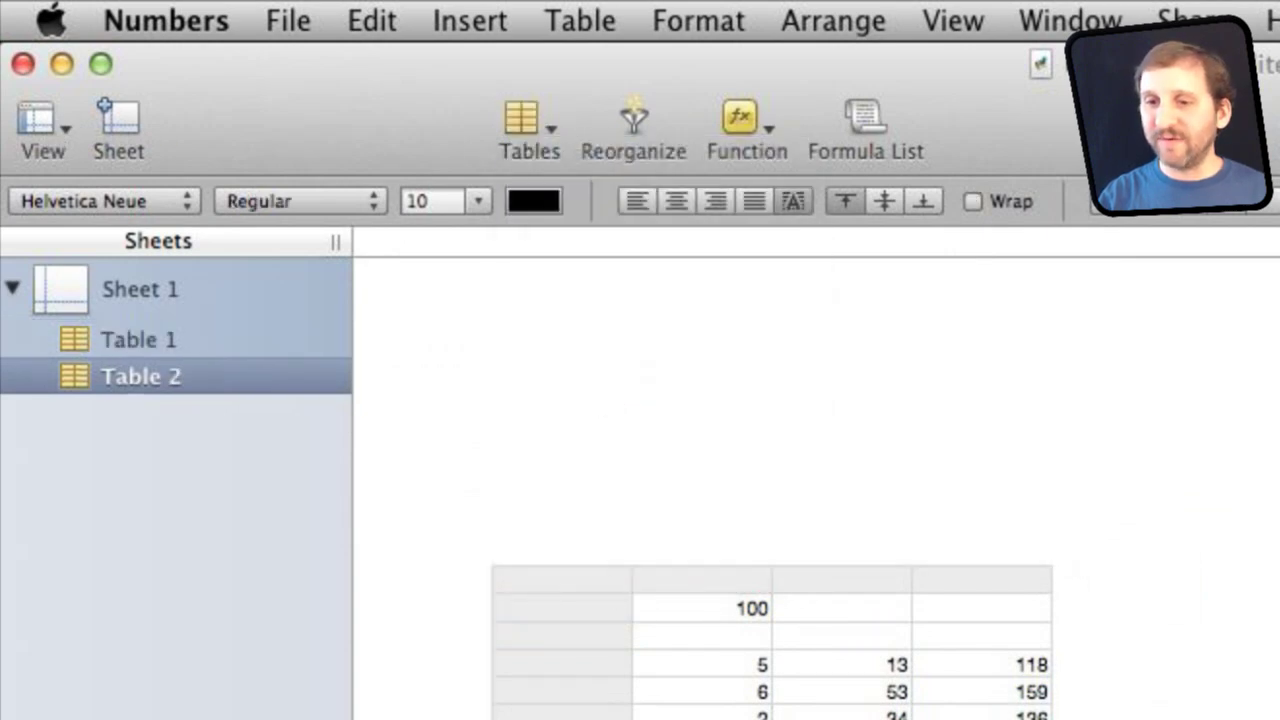
- Shrink the new table to four rows and place it above the data table
left_click_drag(474, 500, 451, 303)
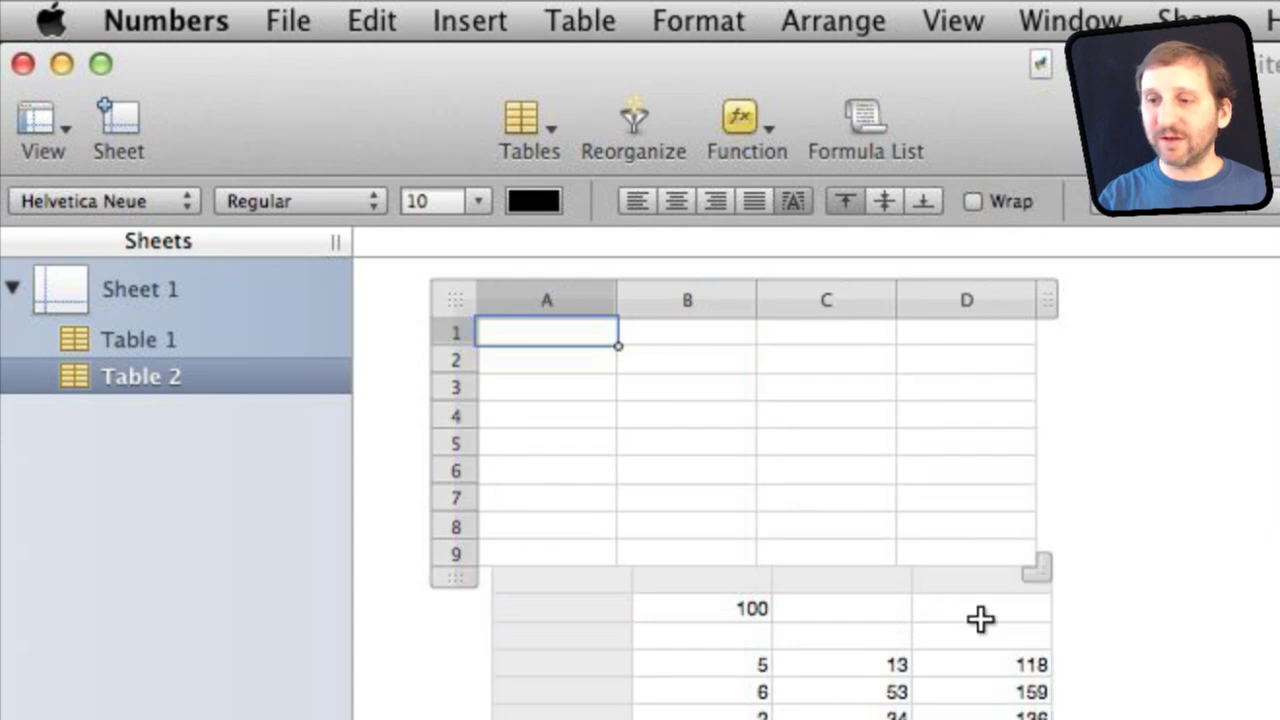
left_click_drag(1025, 577, 900, 417)
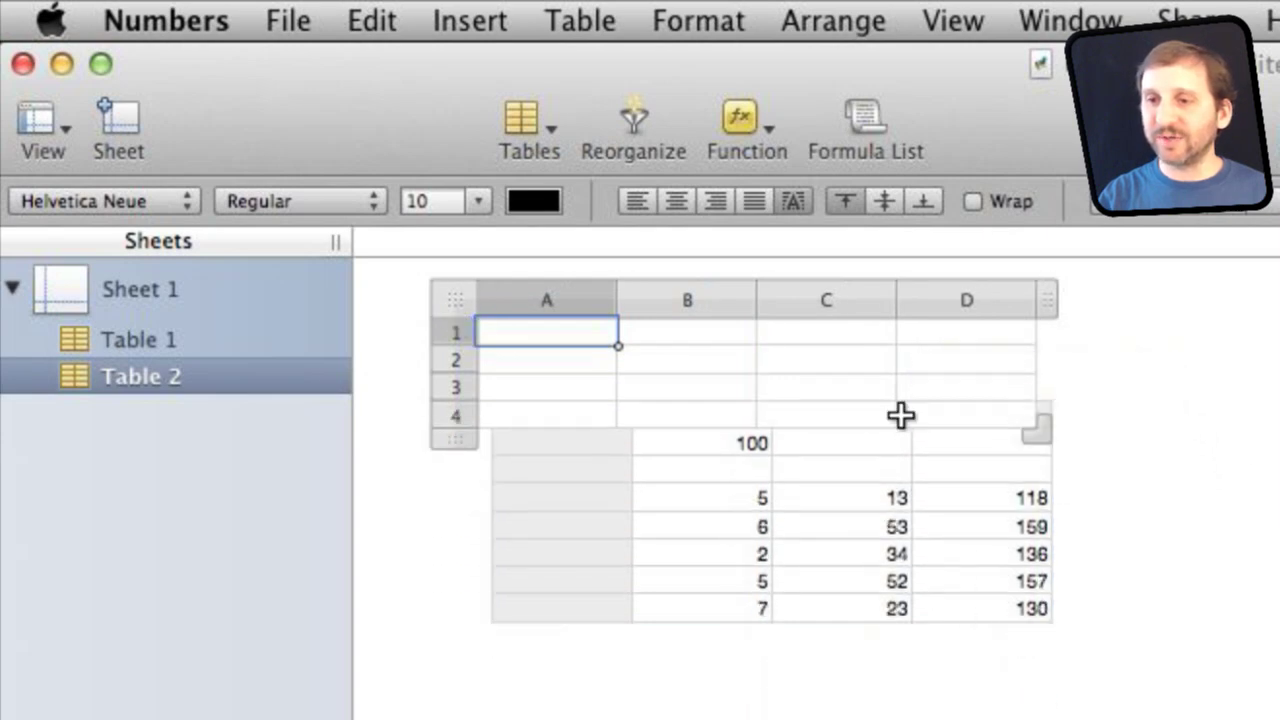
left_click(518, 490)
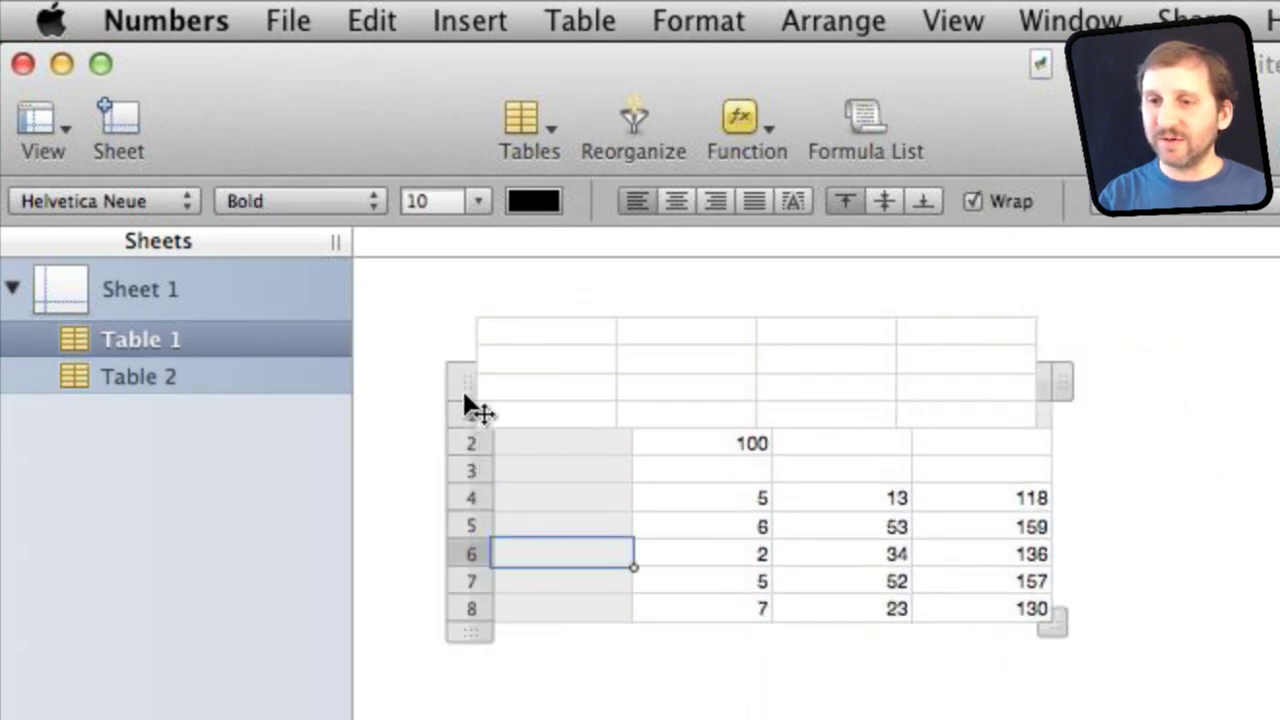
left_click_drag(462, 405, 471, 671)
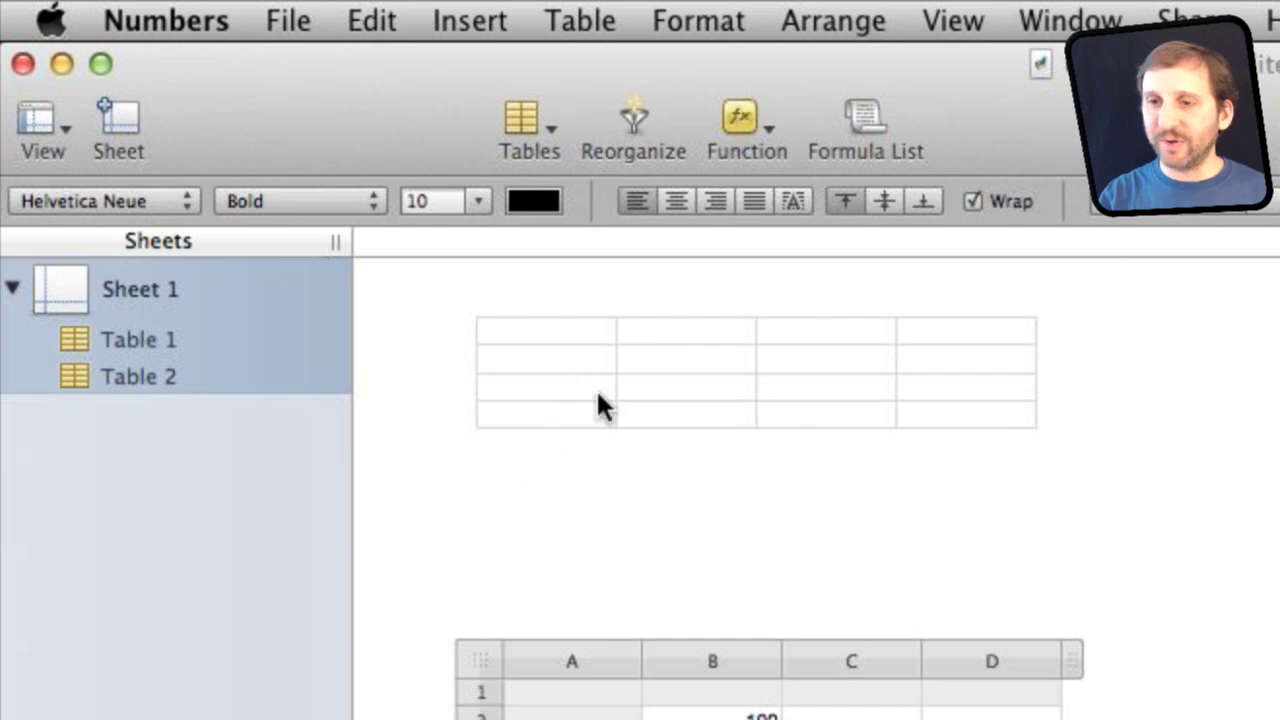
left_click(559, 302)
- Enter 100 in Table 2's A1 and shrink Table 2 to that single cell
left_click(563, 330)
left_click(550, 335)
left_click(550, 335)
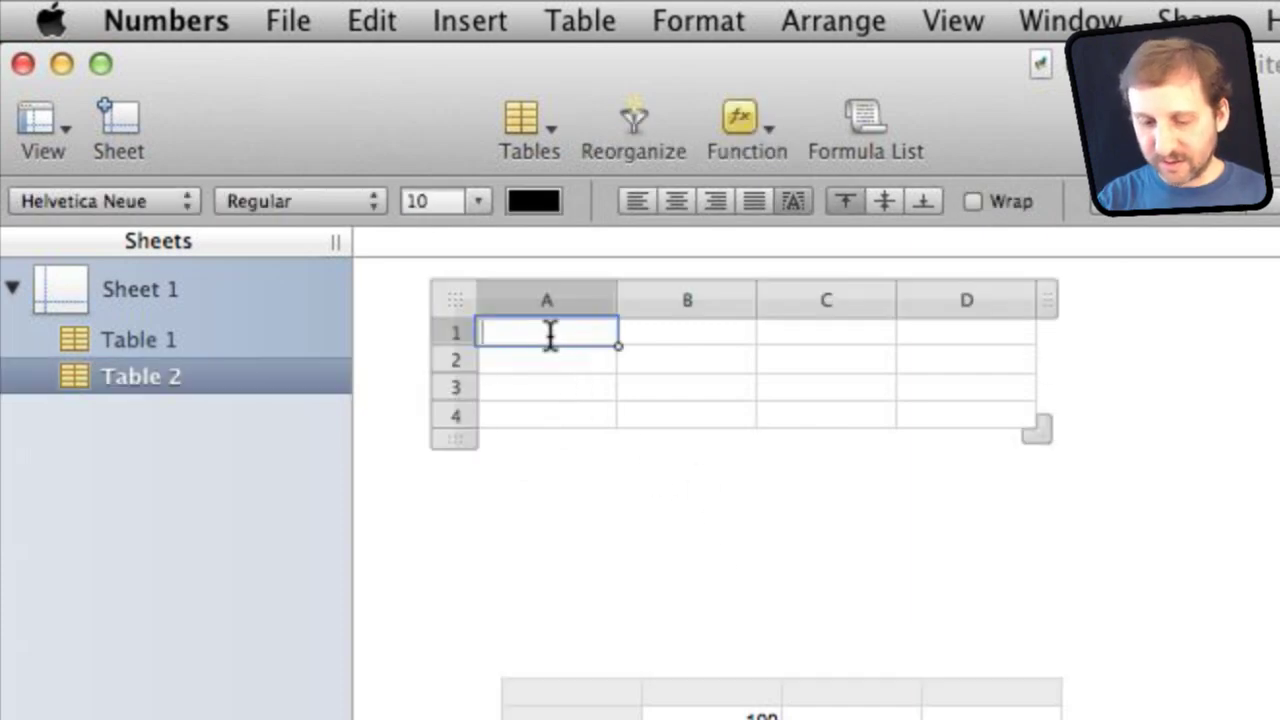
type("100")
key("Return")
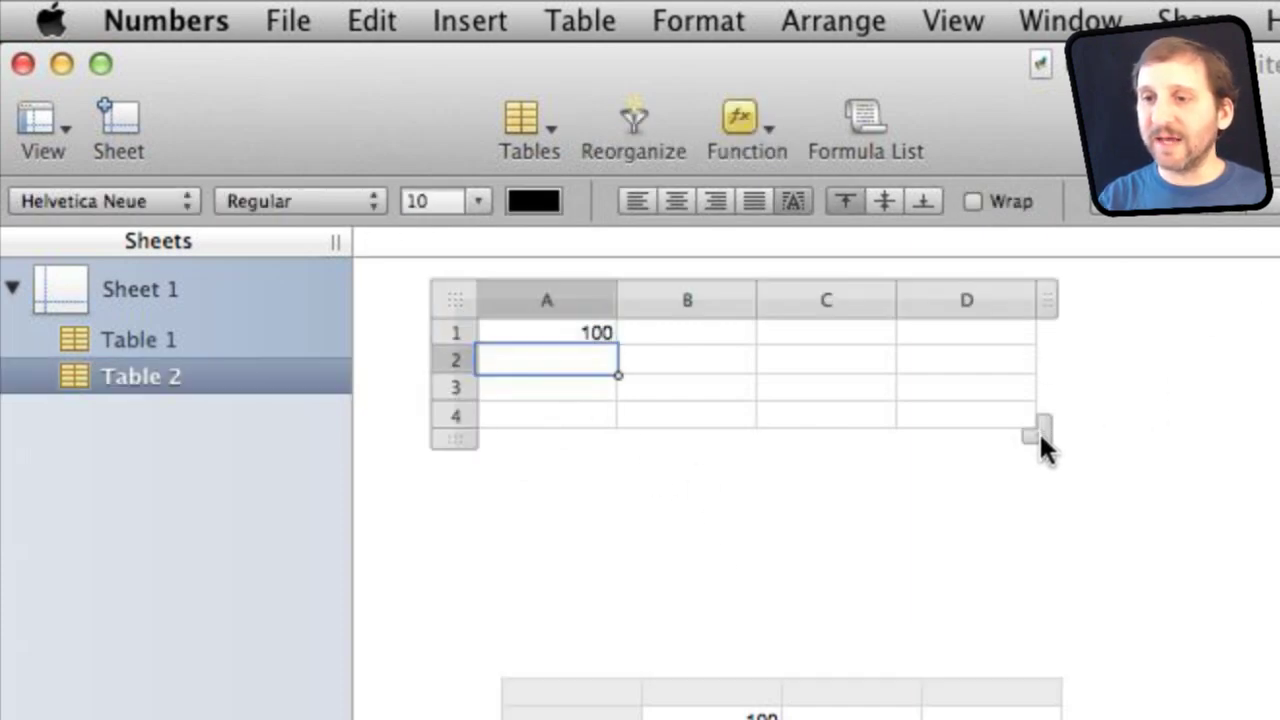
left_click_drag(1040, 440, 614, 357)
left_click(608, 392)
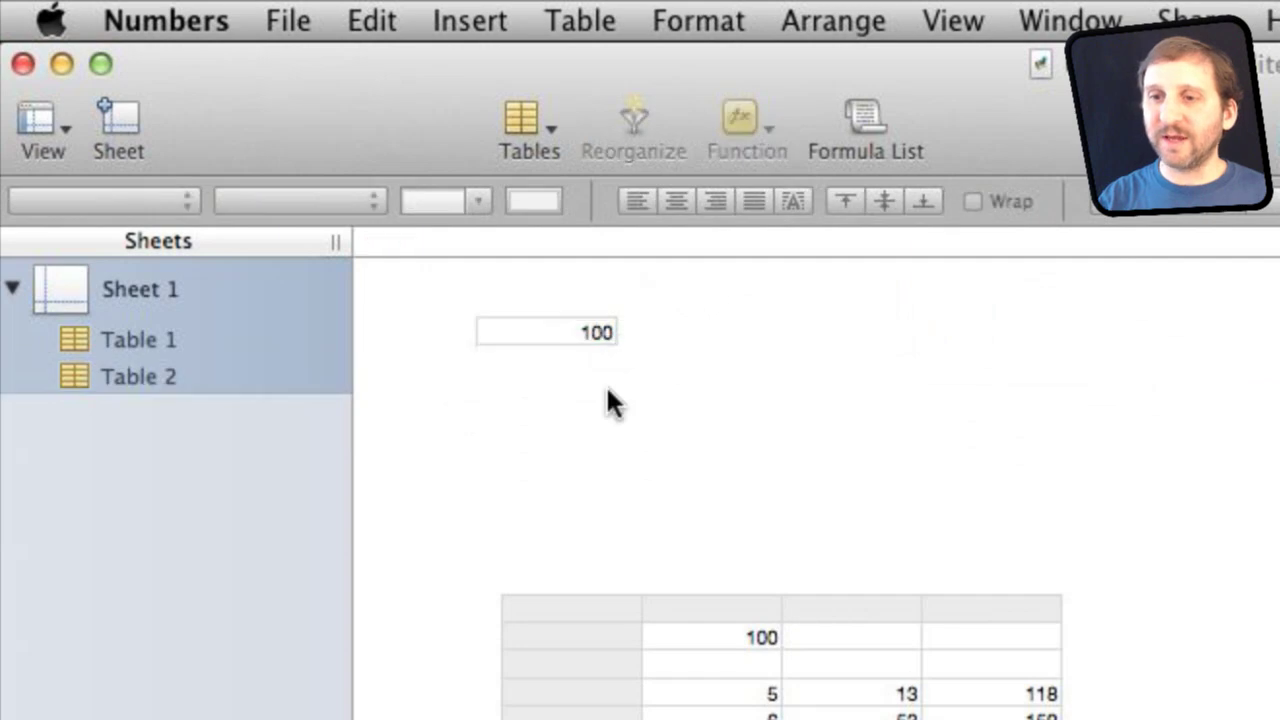
left_click(1007, 698)
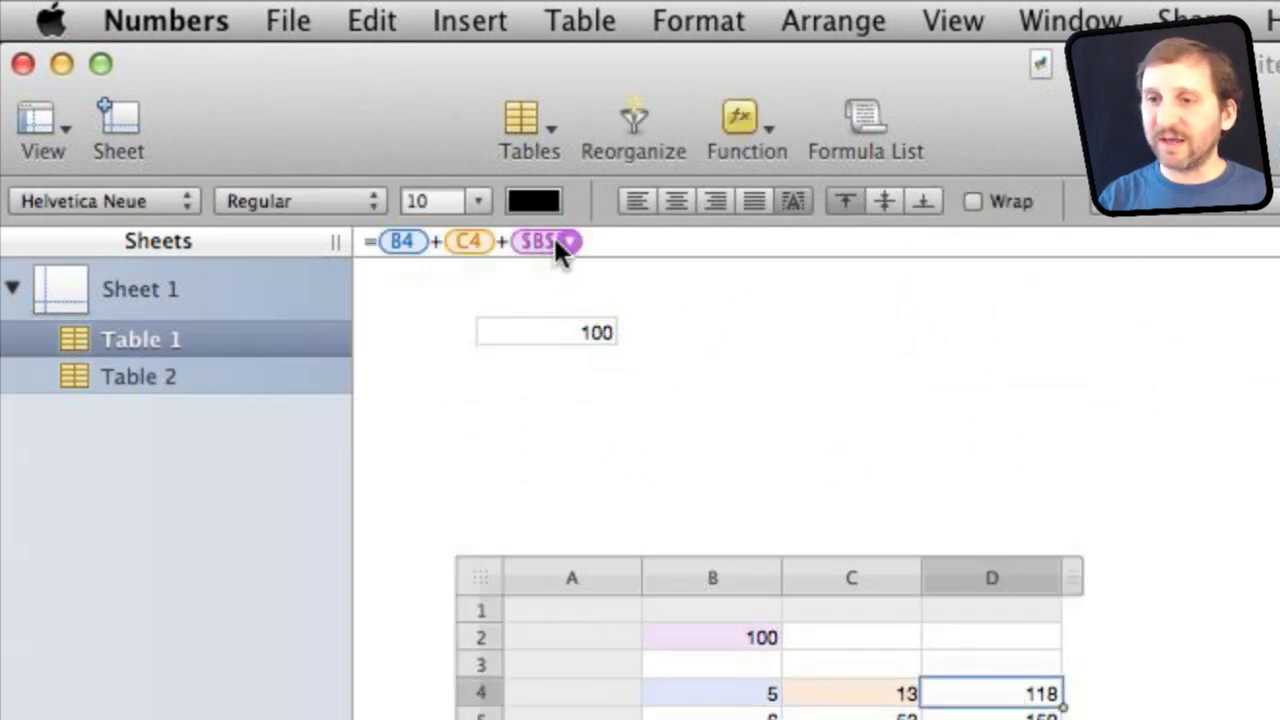
- Replace $B$2 in D4's formula with the absolute reference Table 2::$A$1
left_click(540, 243)
key("BackSpace")
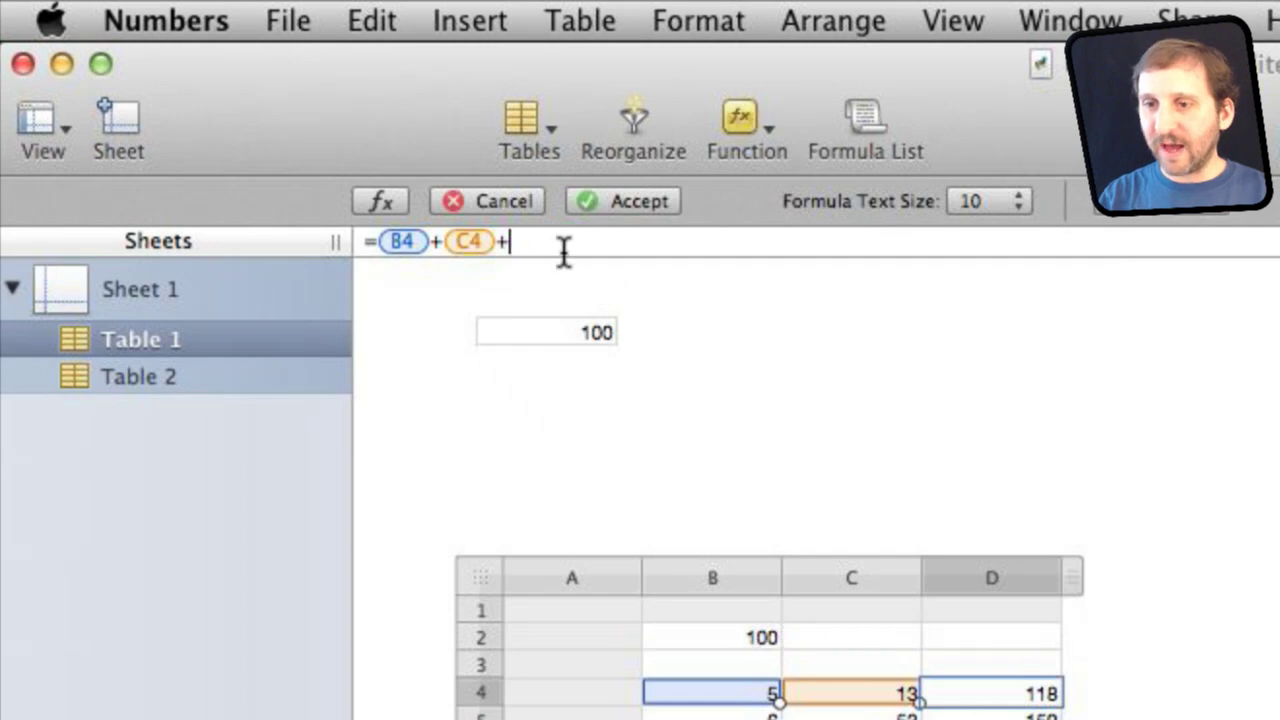
left_click(545, 333)
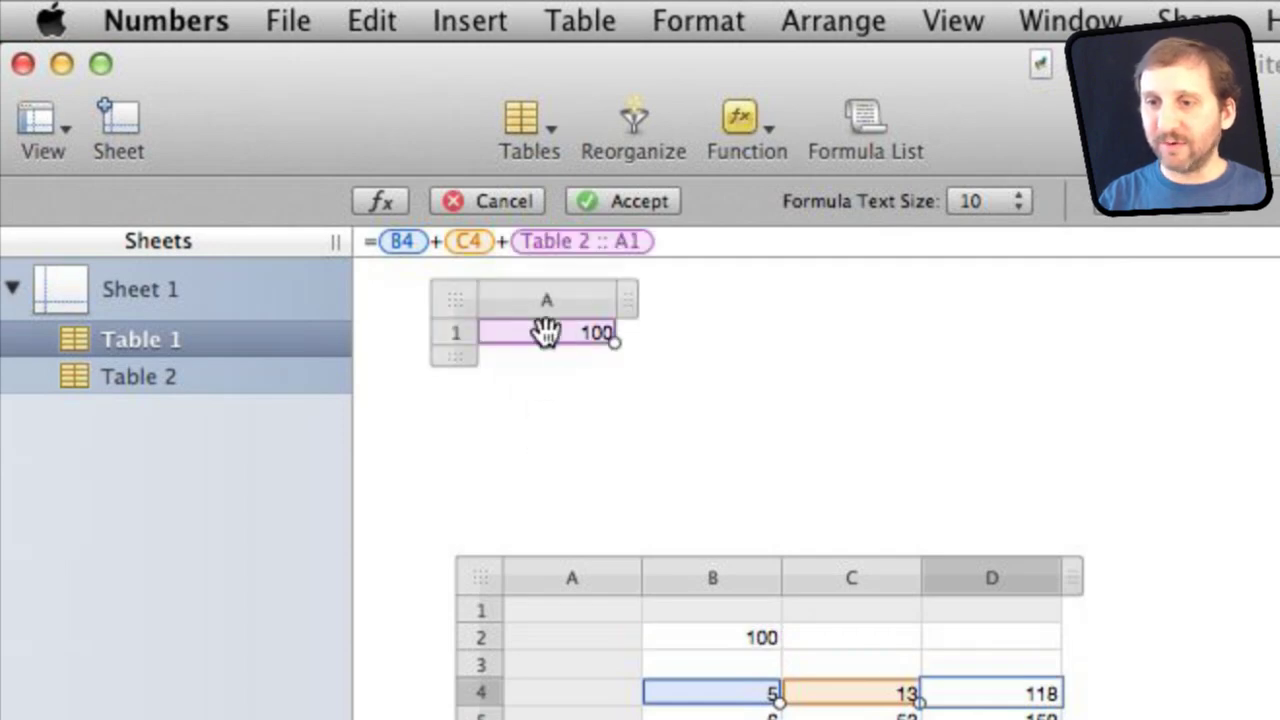
left_click(638, 241)
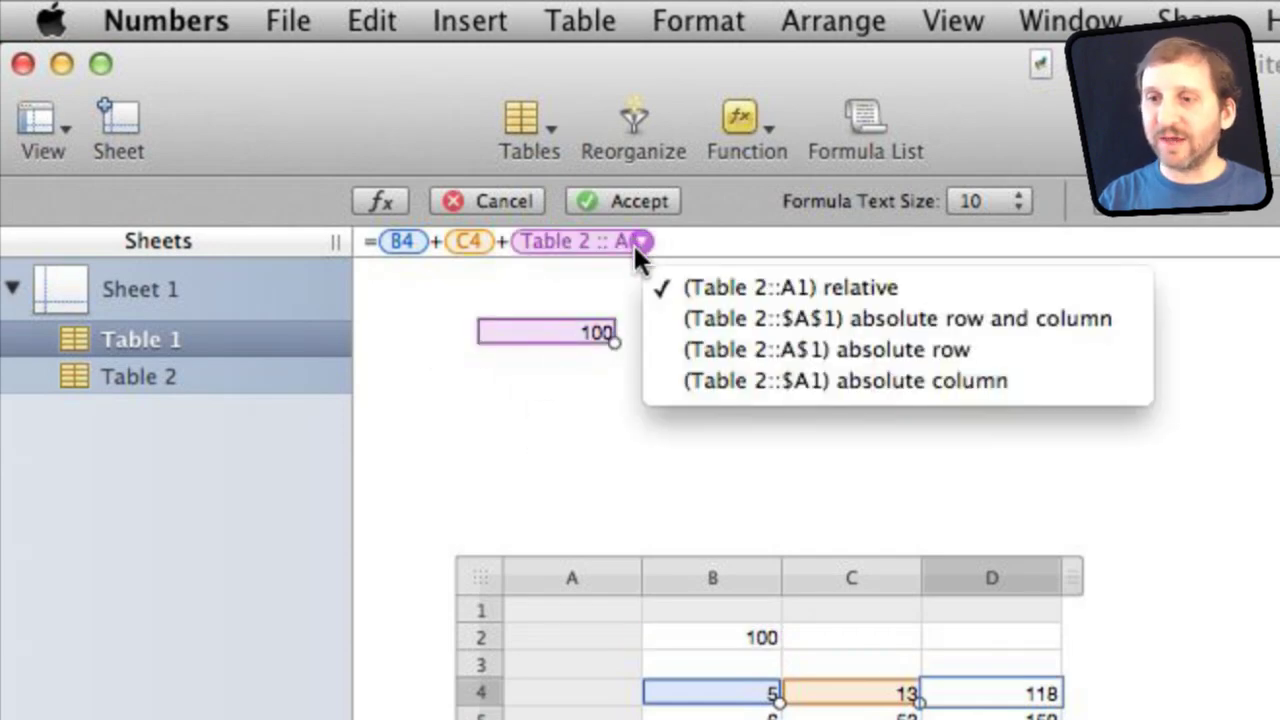
left_click(734, 318)
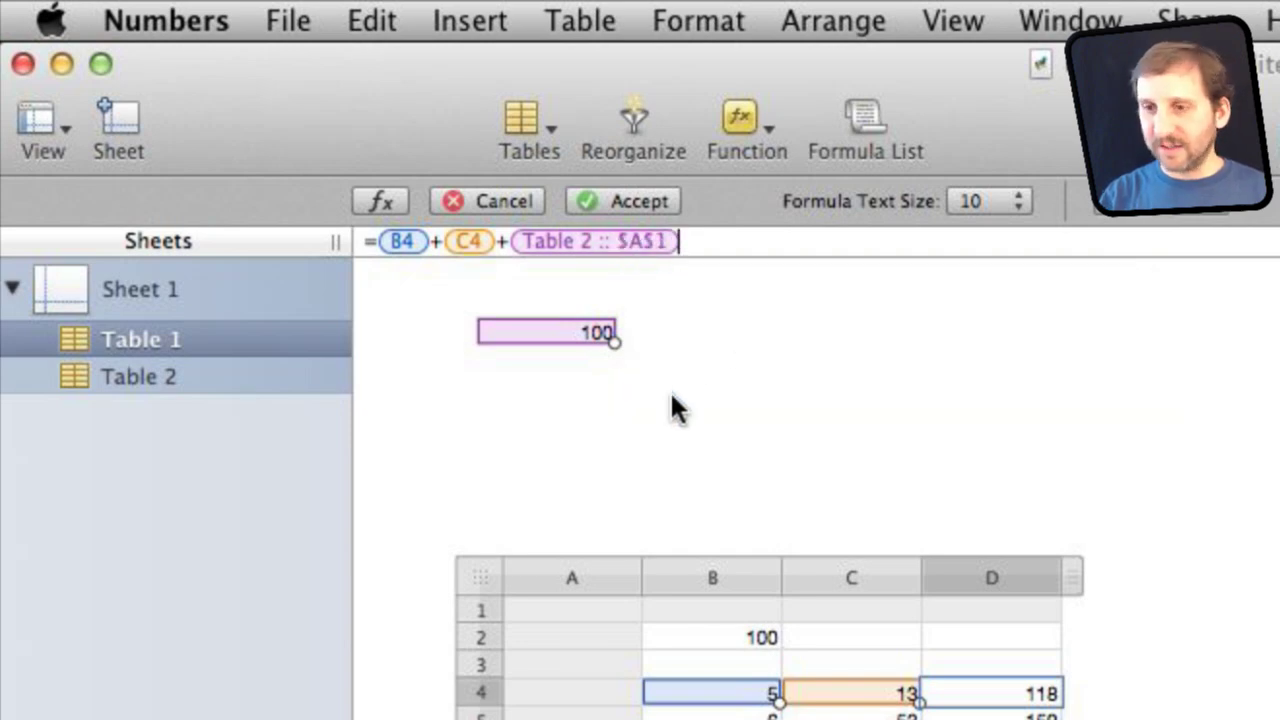
key("Return")
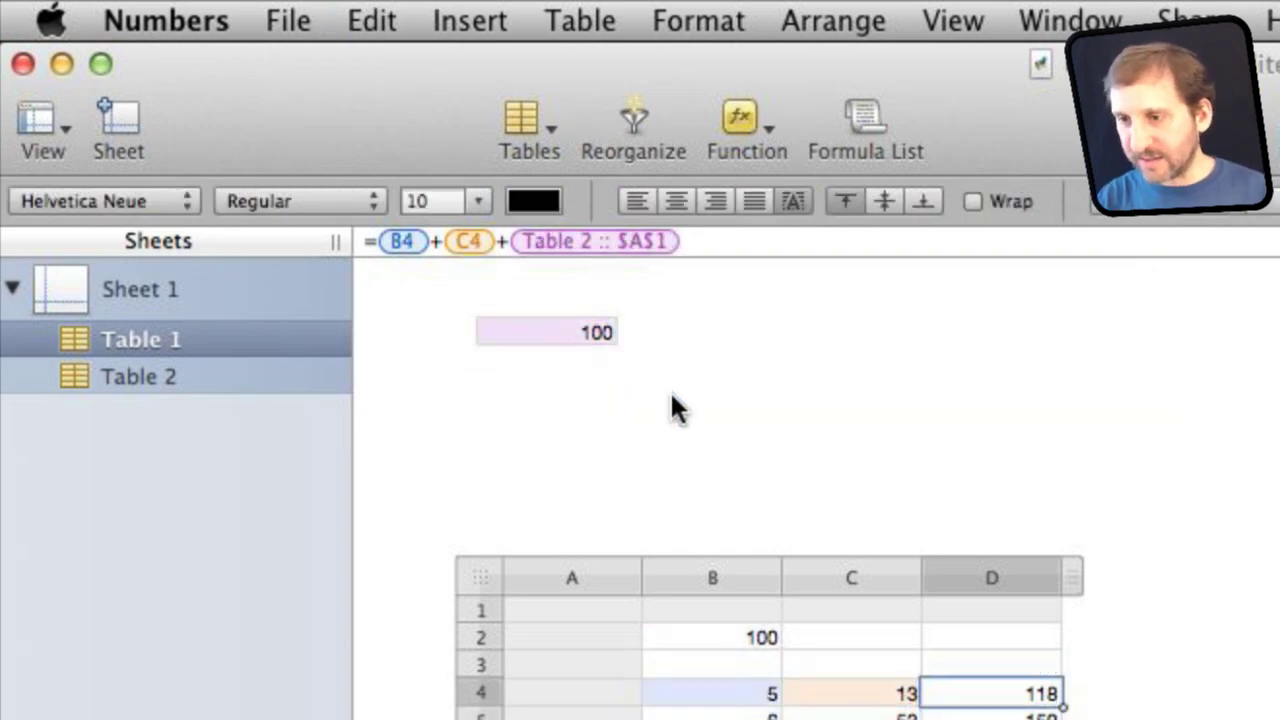
key("Down")
key("Down")
key("Down")
key("Down")
key("Down")
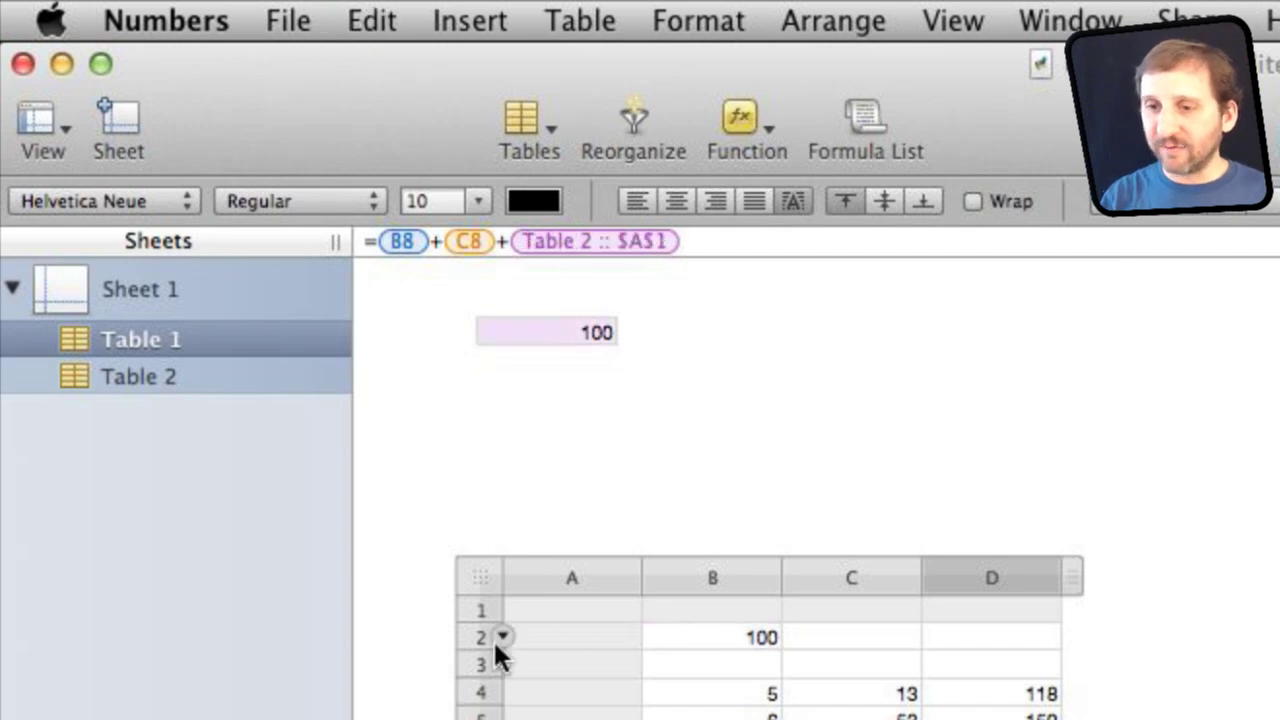
- Delete the 100 row and the blank row beneath it from Table 1
left_click(501, 638)
left_click(540, 718)
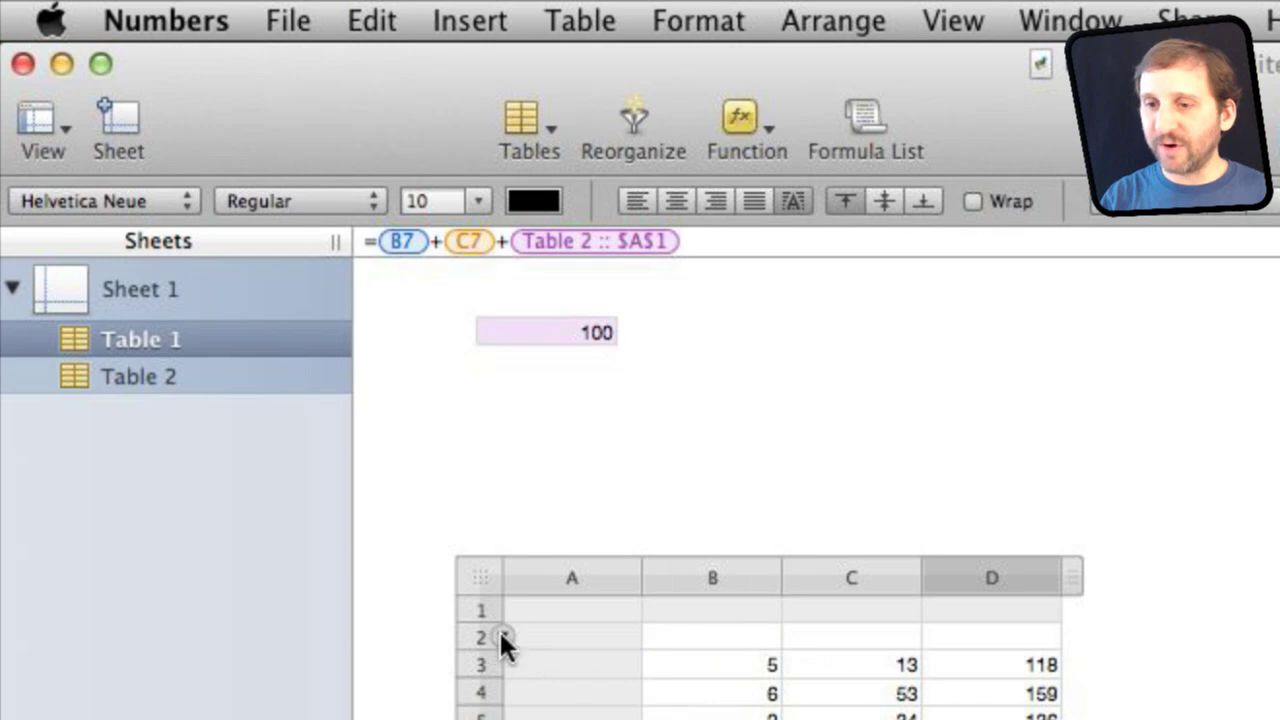
left_click(502, 637)
left_click(540, 718)
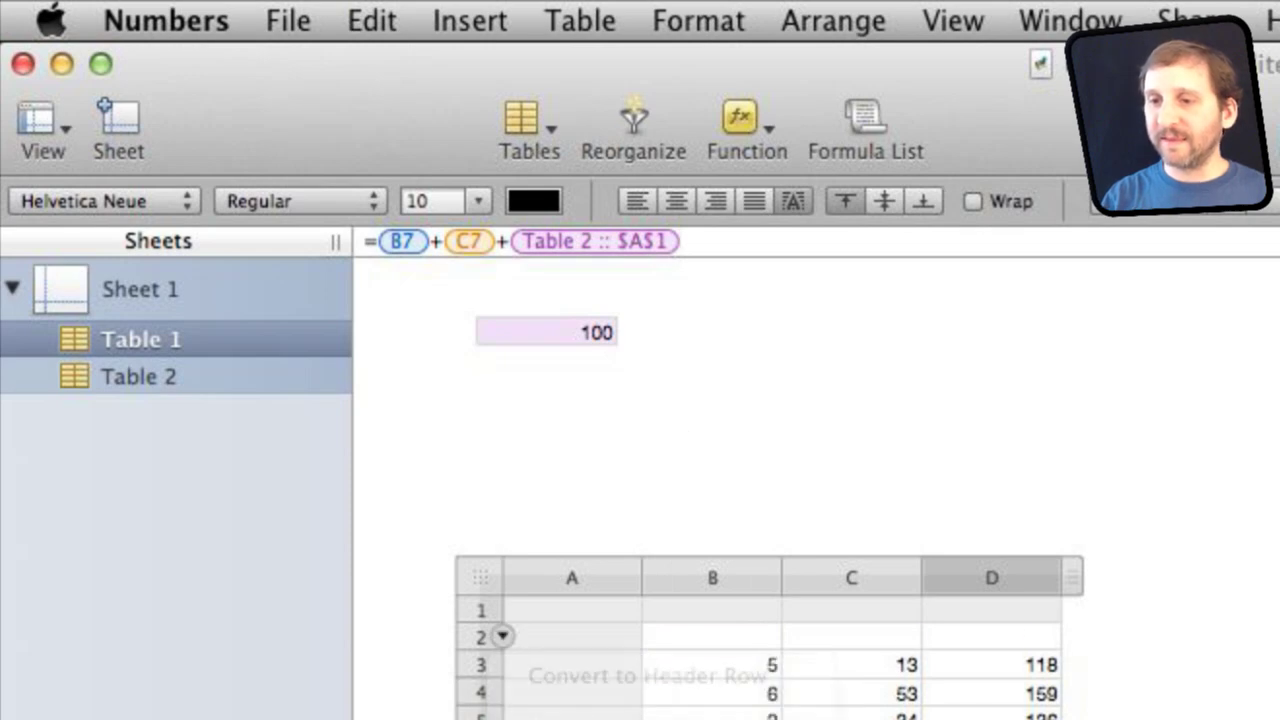
left_click(716, 614)
- Enter column headers A, B and SUM in B1:D1
type("A")
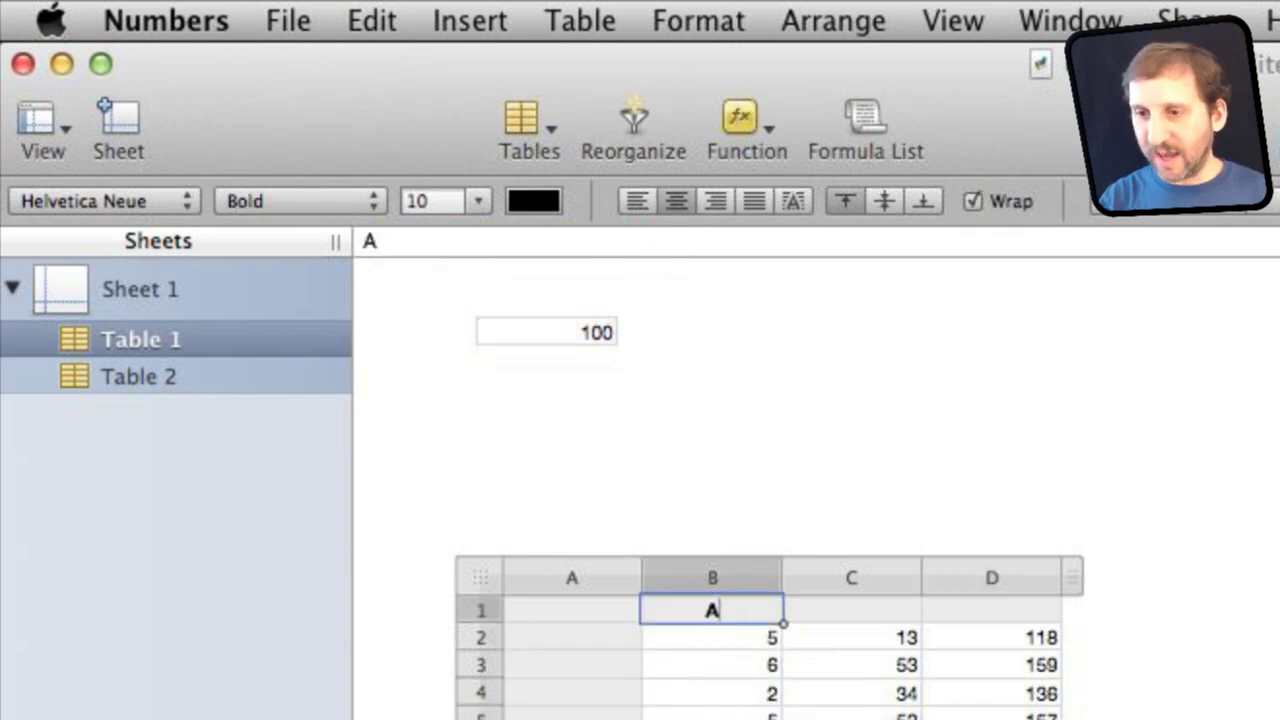
left_click(851, 637)
left_click(851, 610)
type("B")
key("Tab")
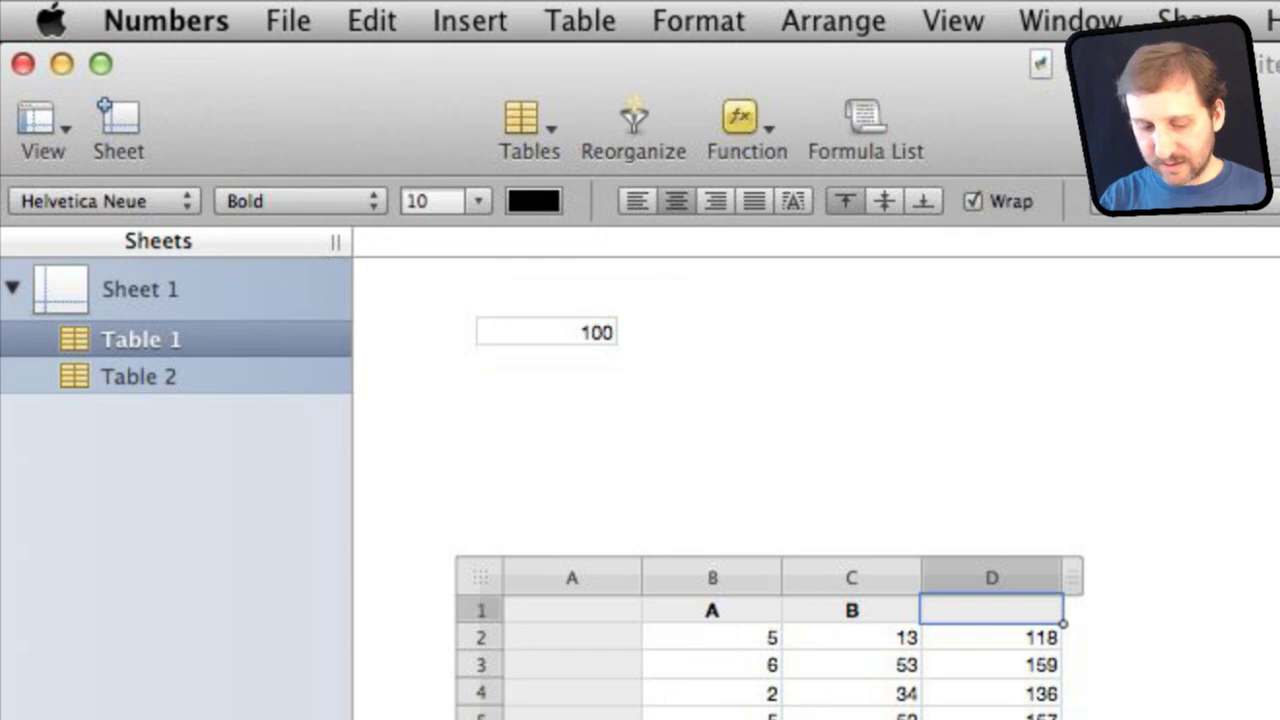
type("SUM")
key("Return")
- Label rows 2–4 as A, B and C in column A
left_click(712, 637)
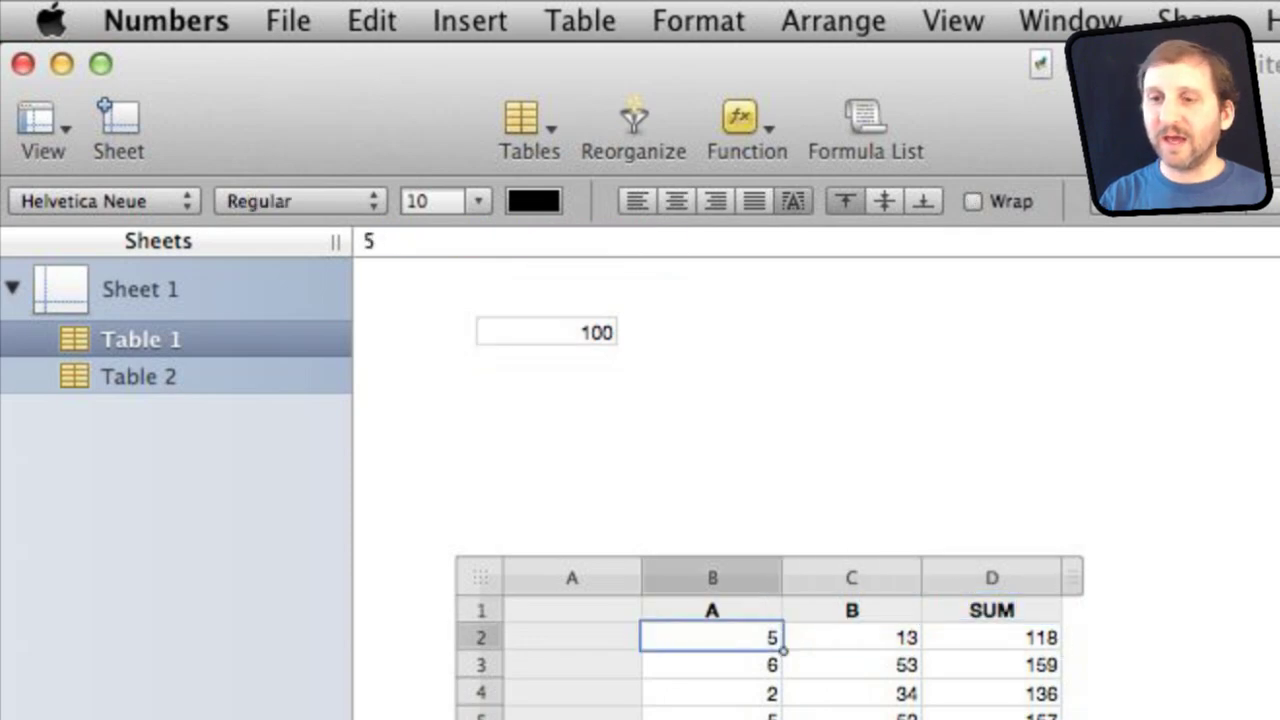
left_click(572, 637)
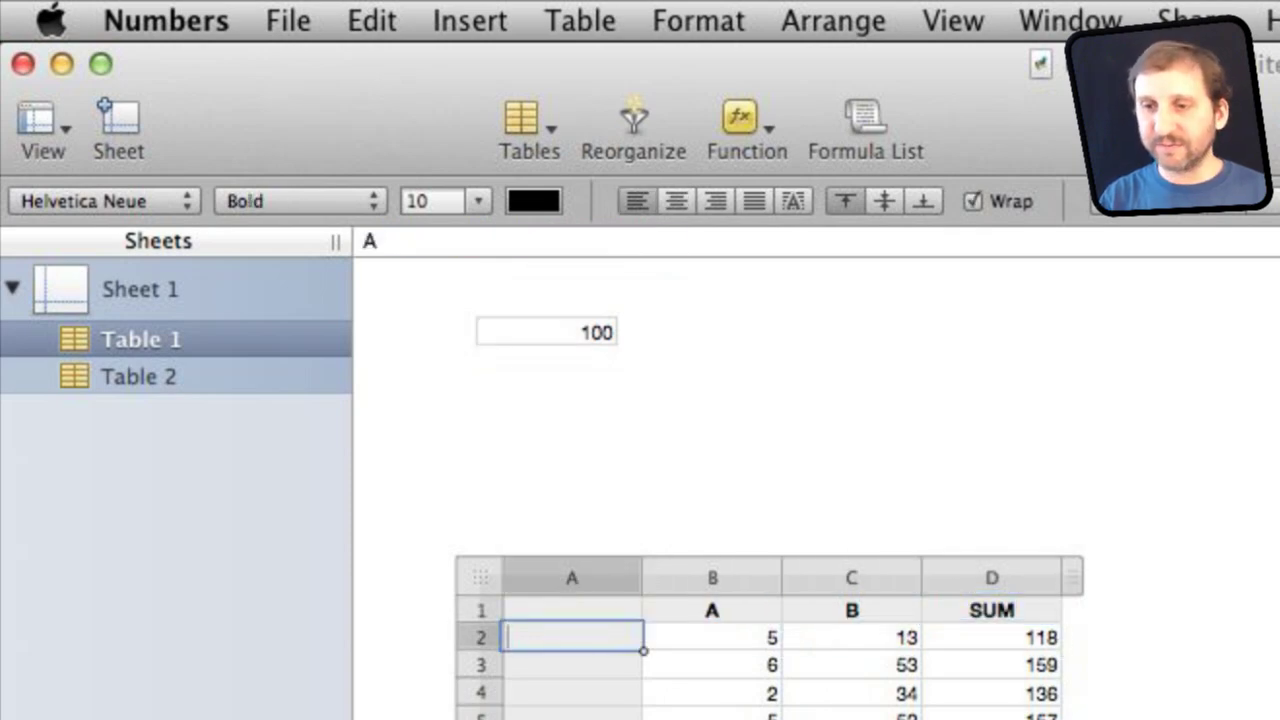
type("A")
key("Return")
type("B")
key("Return")
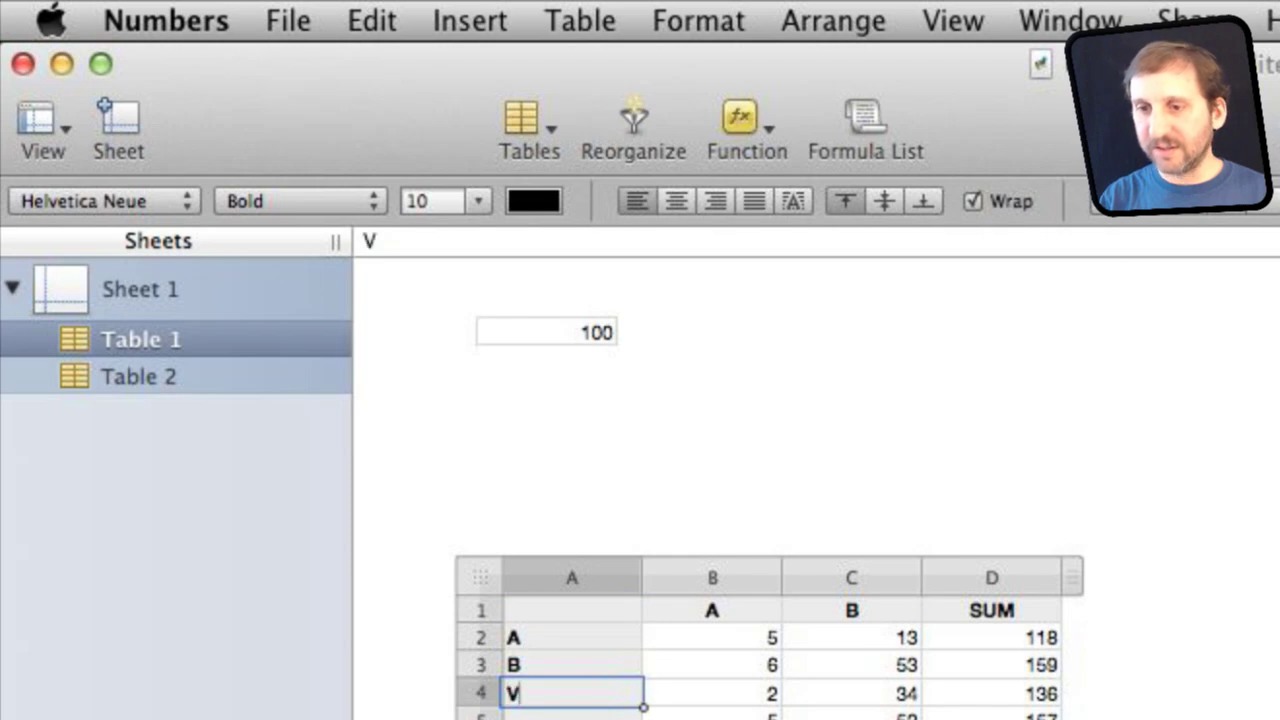
type("C")
key("Return")
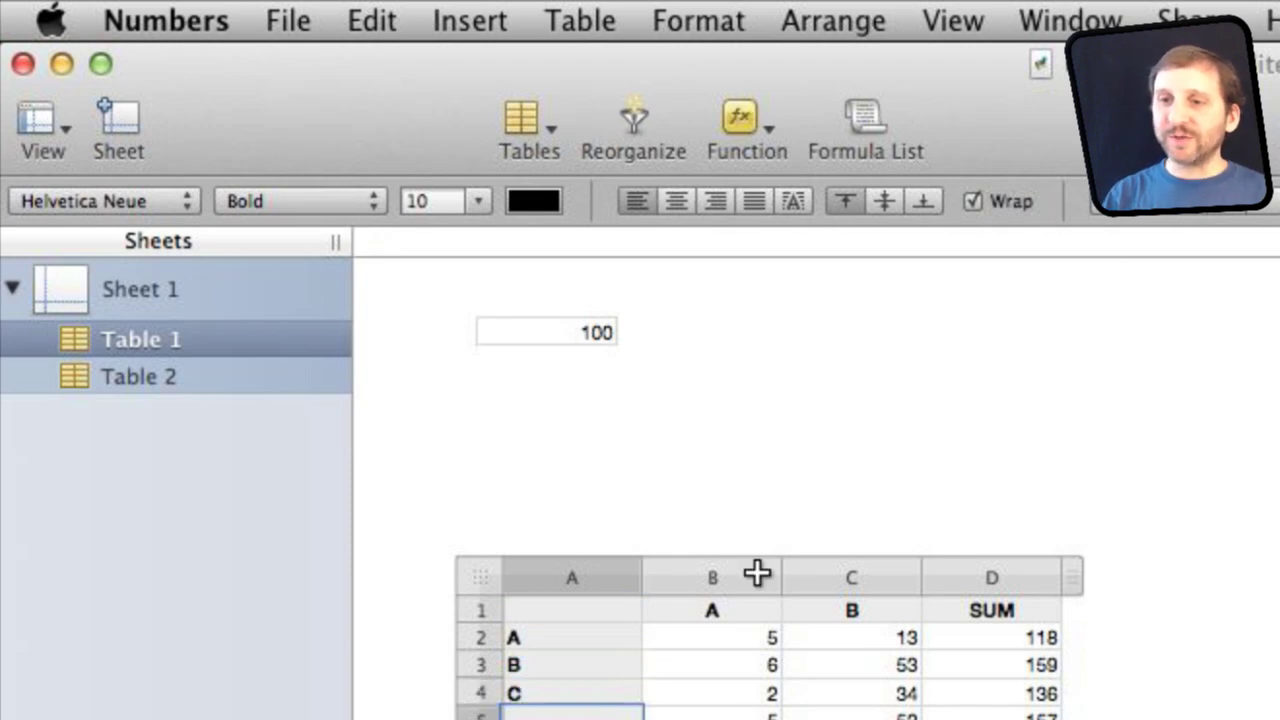
- Reposition Table 1 up to the right of the one-cell 100 table, then deselect it
left_click_drag(466, 582, 670, 345)
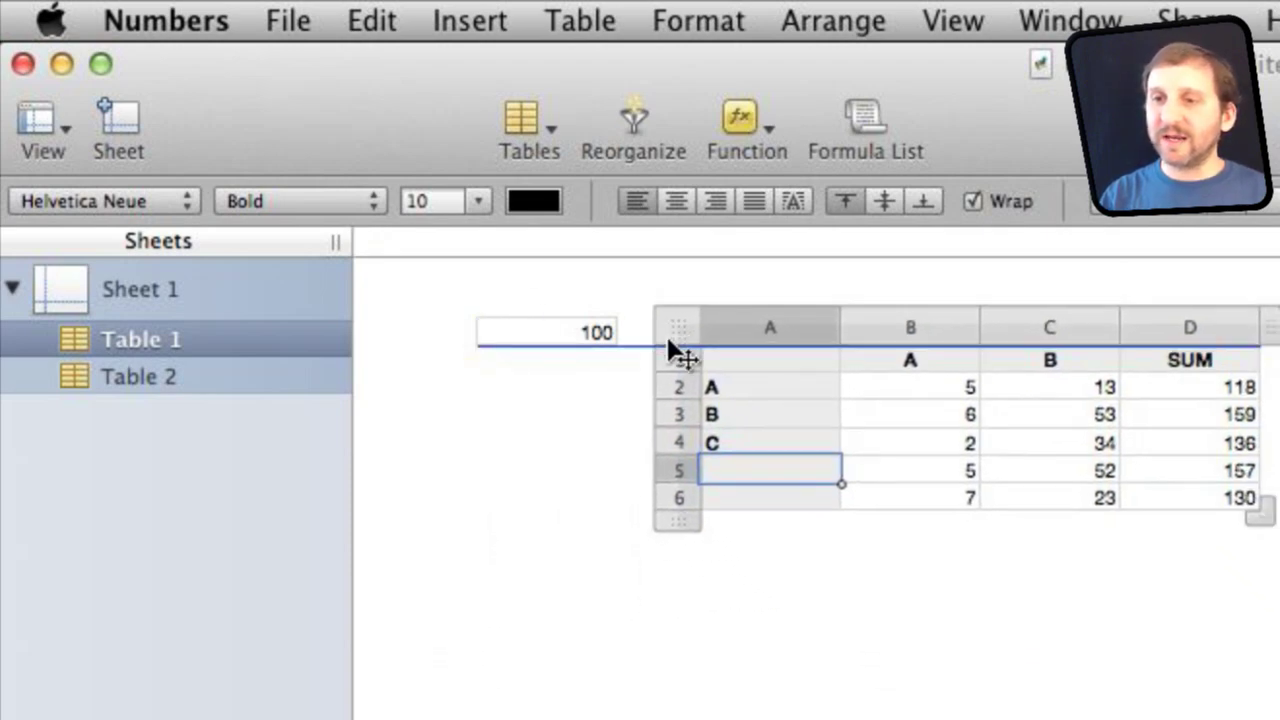
left_click(617, 409)
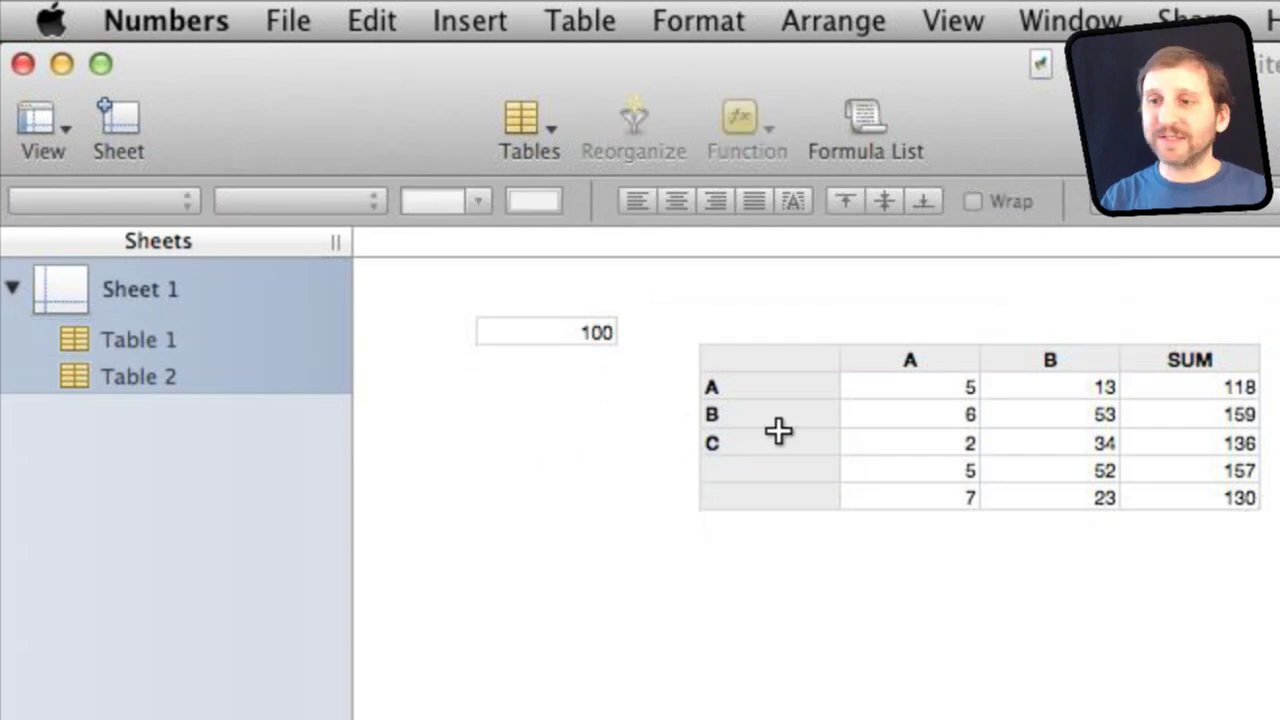